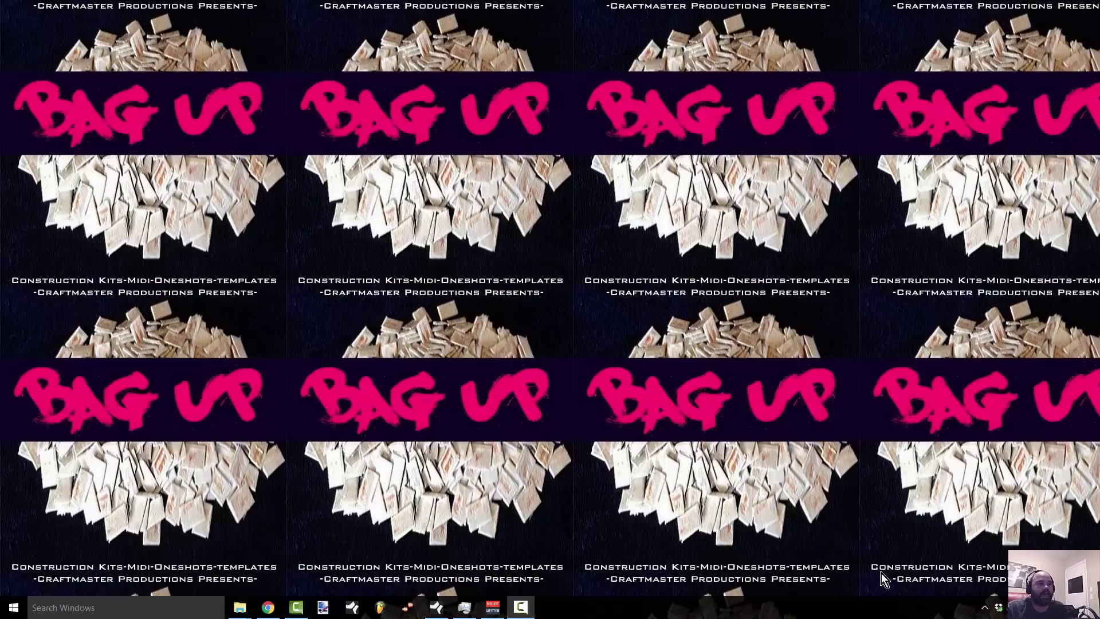
# Restore the Studio One song and play it briefly from the start
pyautogui.click(441, 611)
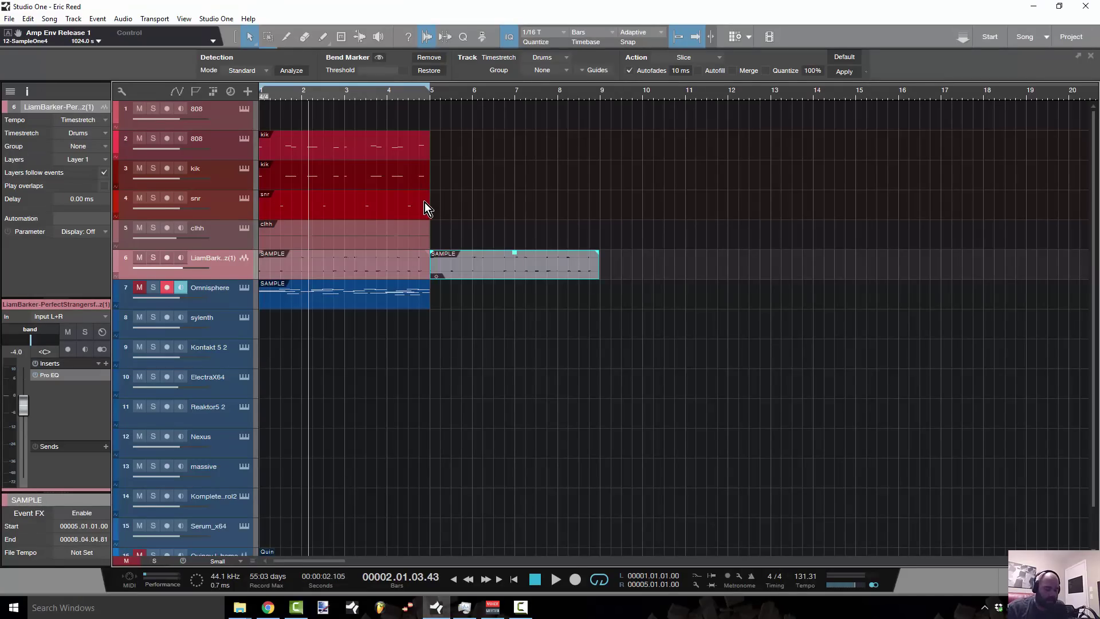
pyautogui.press('Home')
pyautogui.press('space')
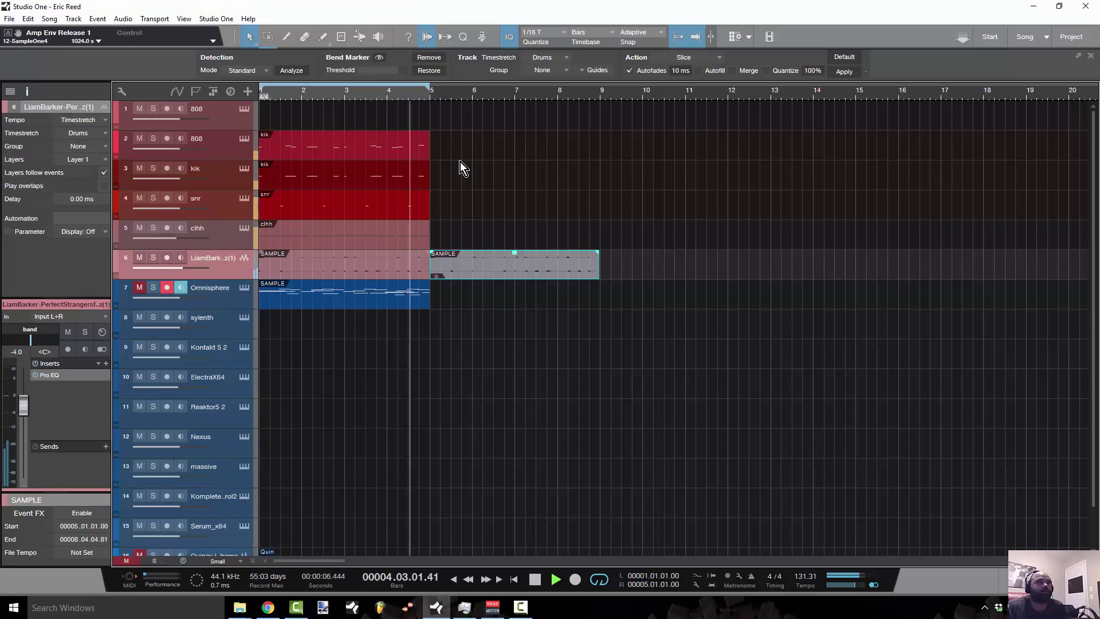
pyautogui.press('space')
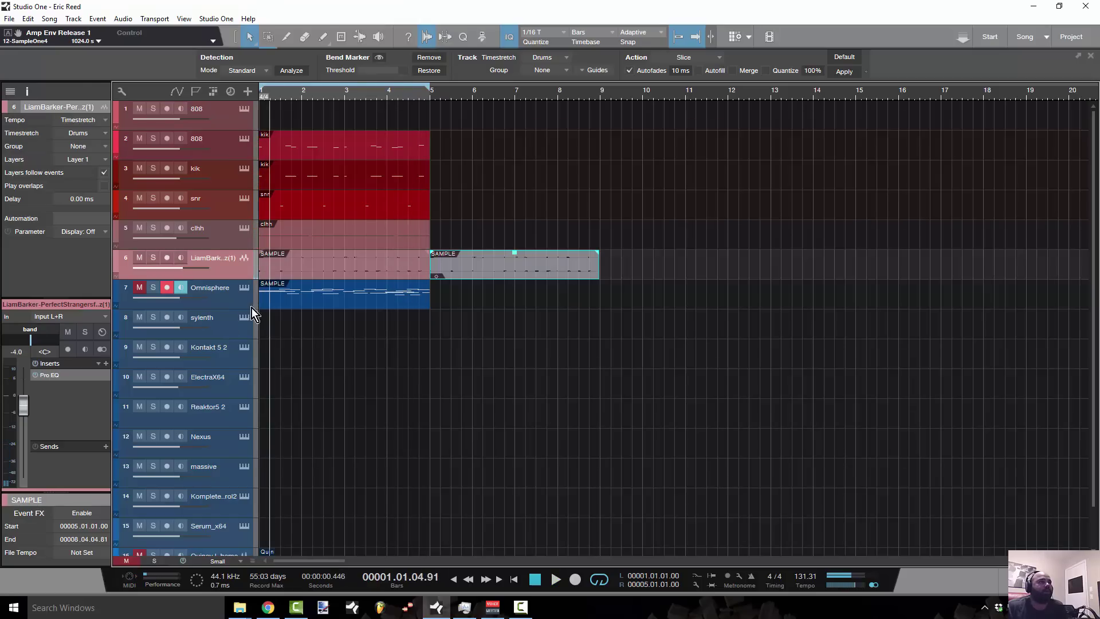
# Solo the piano sample track and reset its volume from -4.0 to 0 dB while playing
pyautogui.click(155, 258)
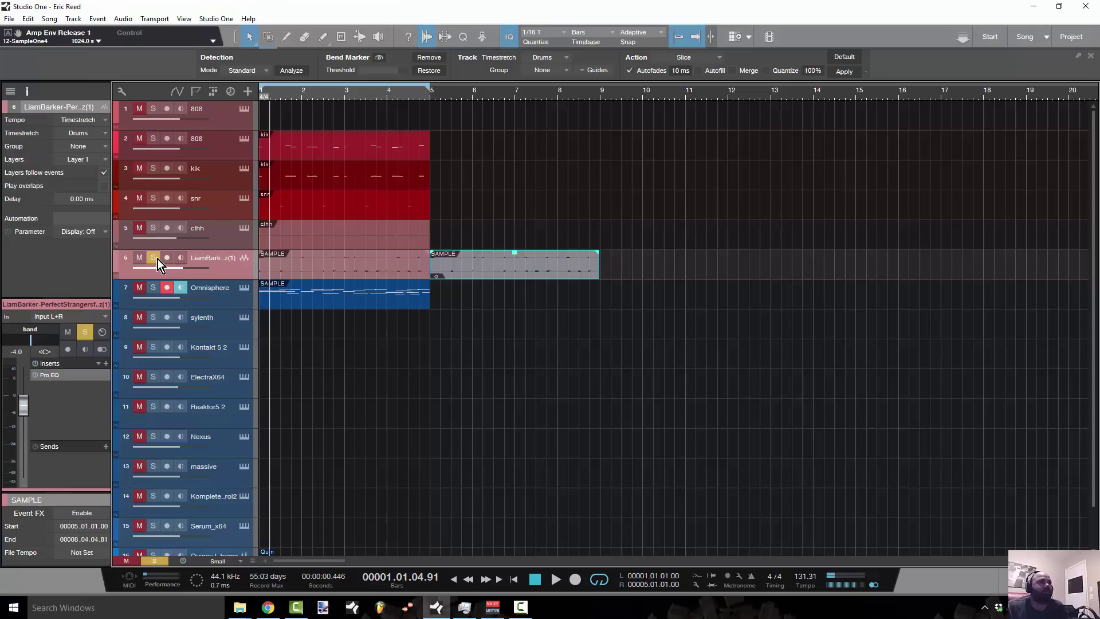
pyautogui.press('space')
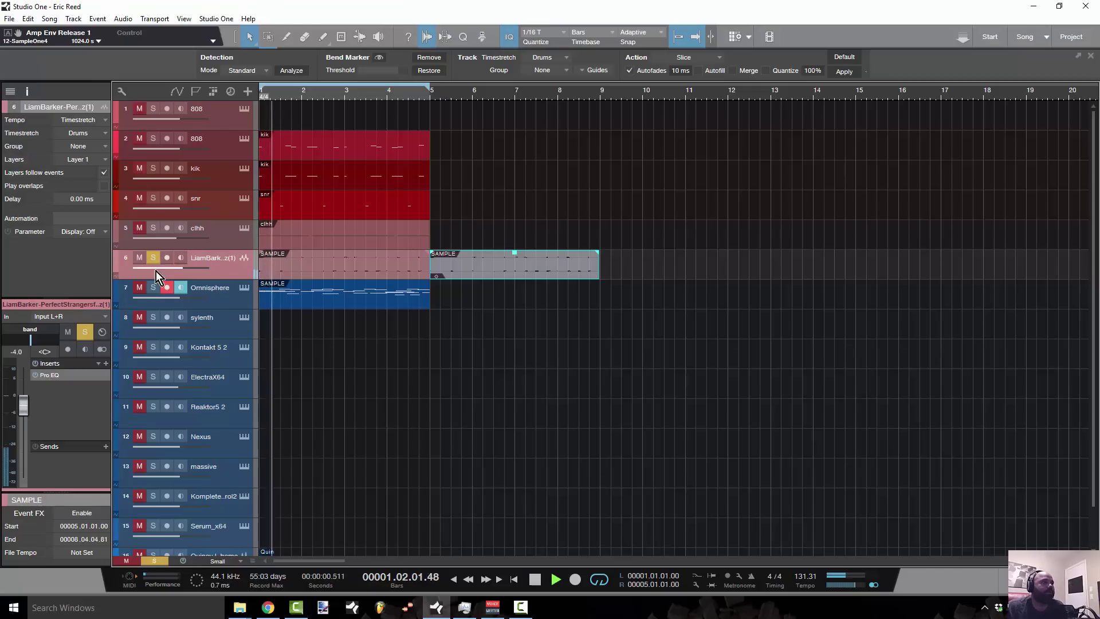
pyautogui.keyDown('alt'); pyautogui.click(24, 410); pyautogui.keyUp('alt')
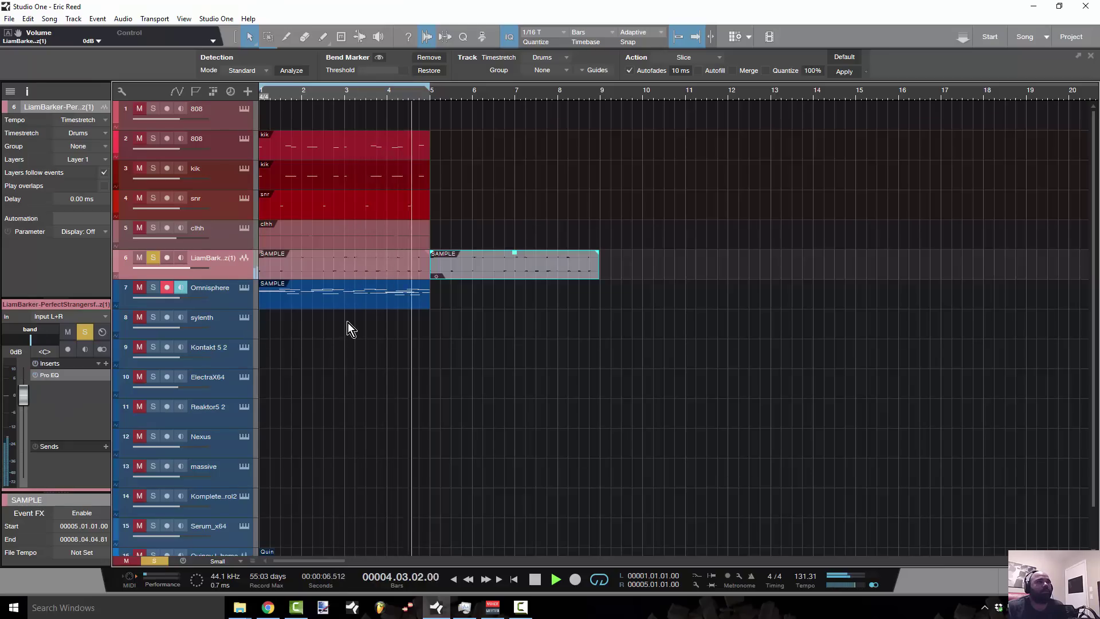
# Loop bars 5–9 around the sample event, stop playback, and zoom in on its end near bar 9
pyautogui.press('p')
pyautogui.press('z')
pyautogui.press('F5')
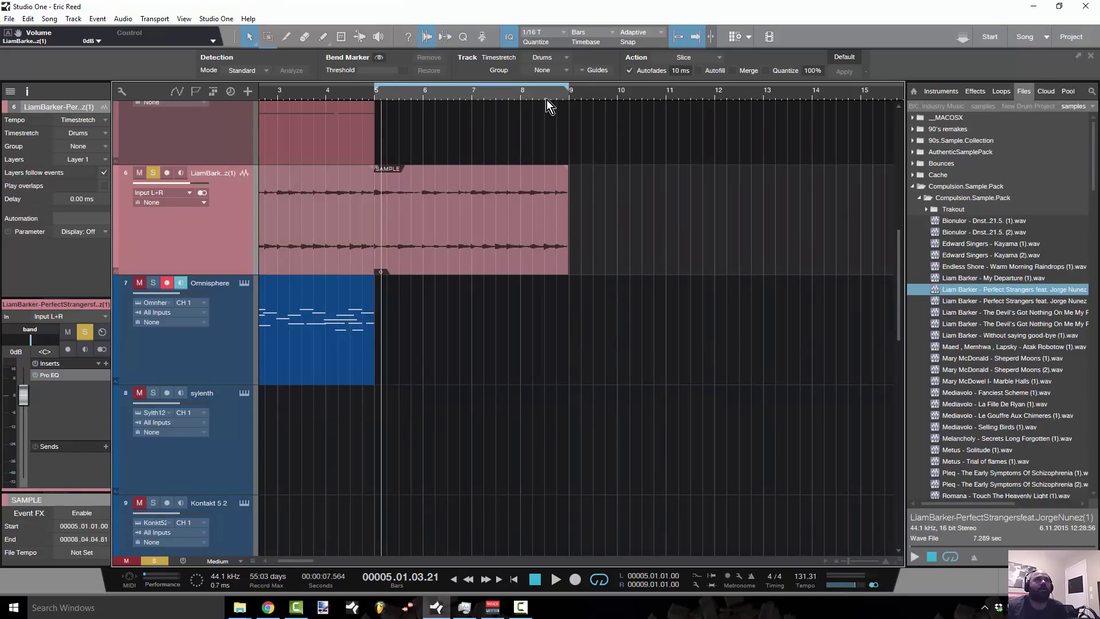
pyautogui.moveTo(547, 100); pyautogui.dragTo(550, 135)
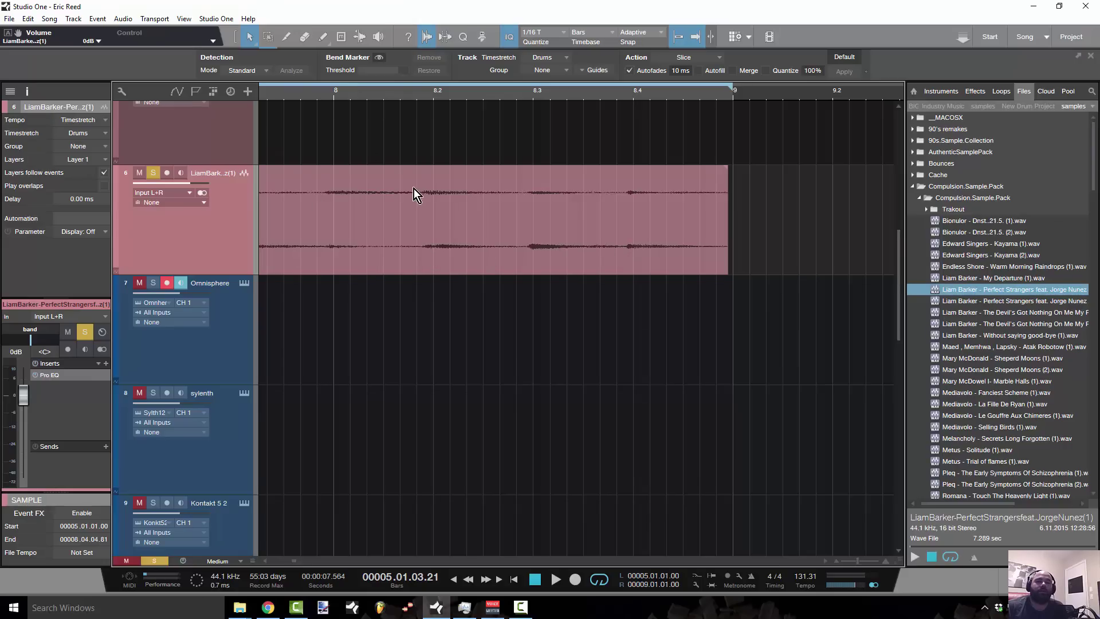
pyautogui.moveTo(453, 114); pyautogui.dragTo(502, 70)
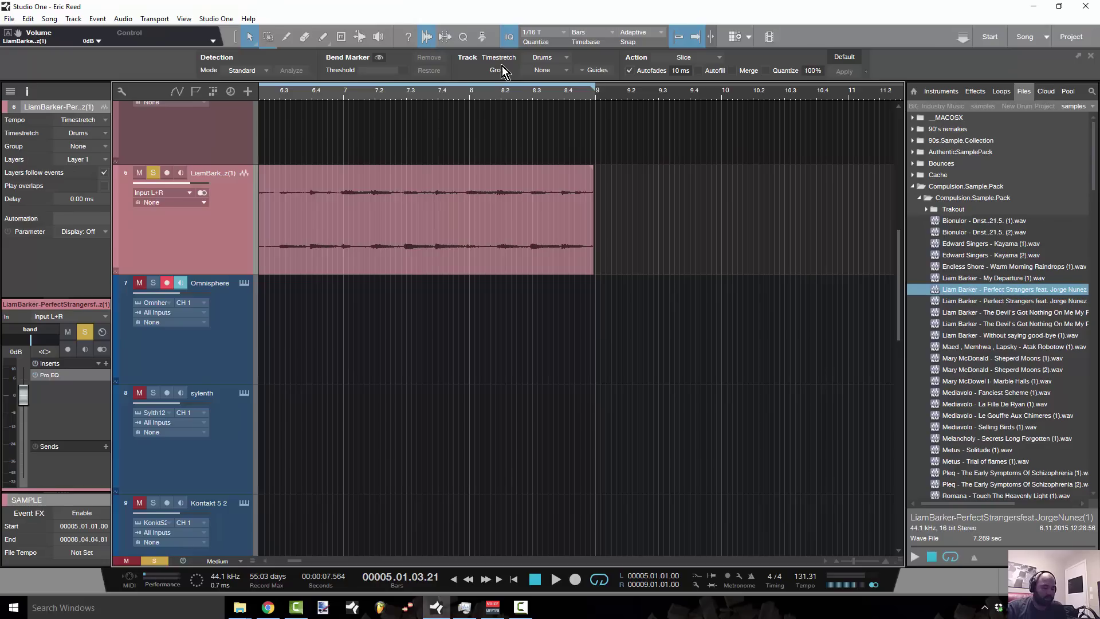
pyautogui.press('F5')
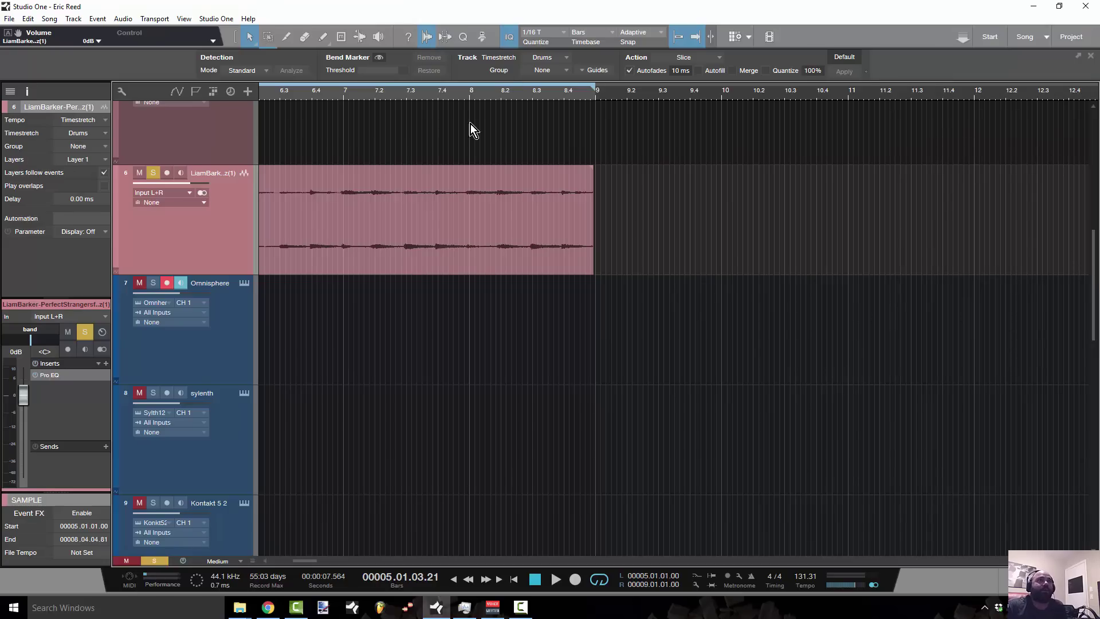
pyautogui.moveTo(585, 94); pyautogui.dragTo(583, 138)
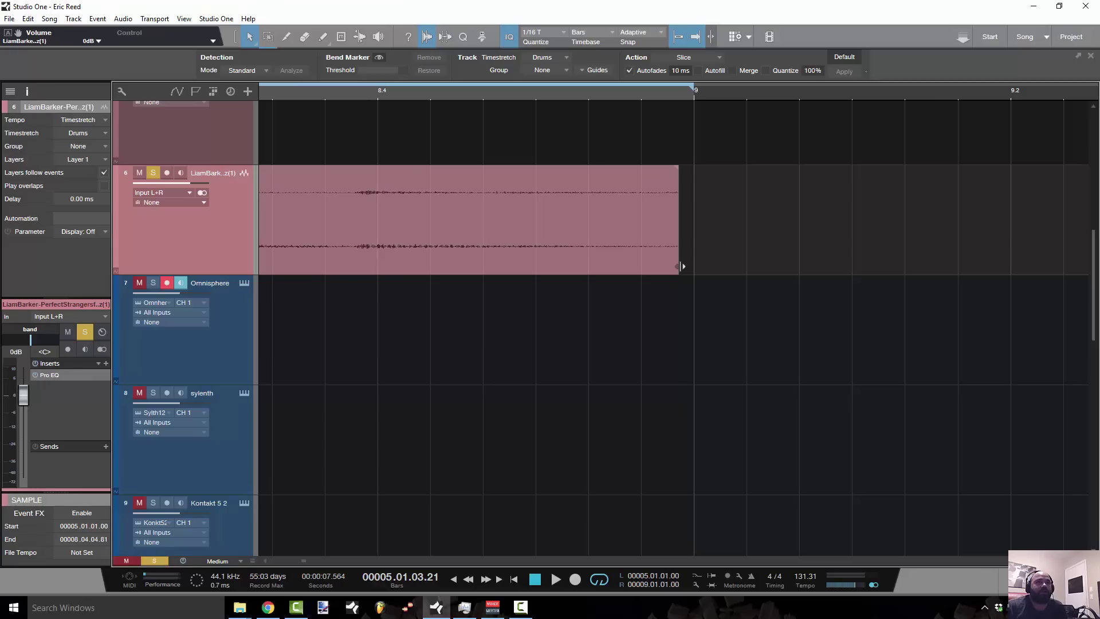
# Extend the sample event to end exactly at bar 9, then play it from bar 5
pyautogui.moveTo(682, 266); pyautogui.dragTo(693, 269)
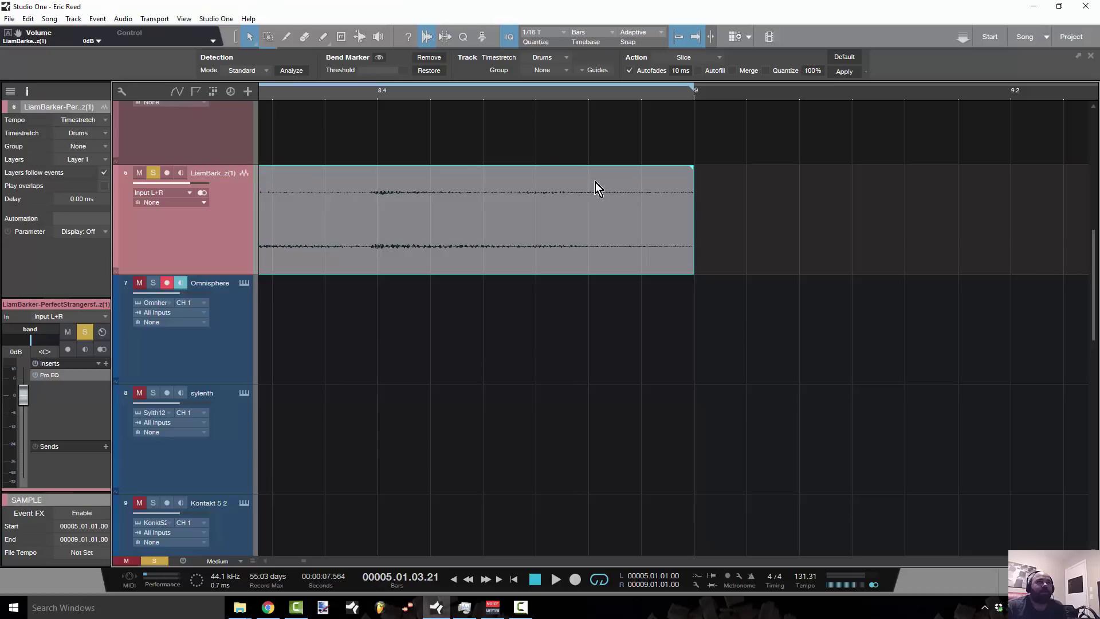
pyautogui.moveTo(528, 94); pyautogui.dragTo(656, 61)
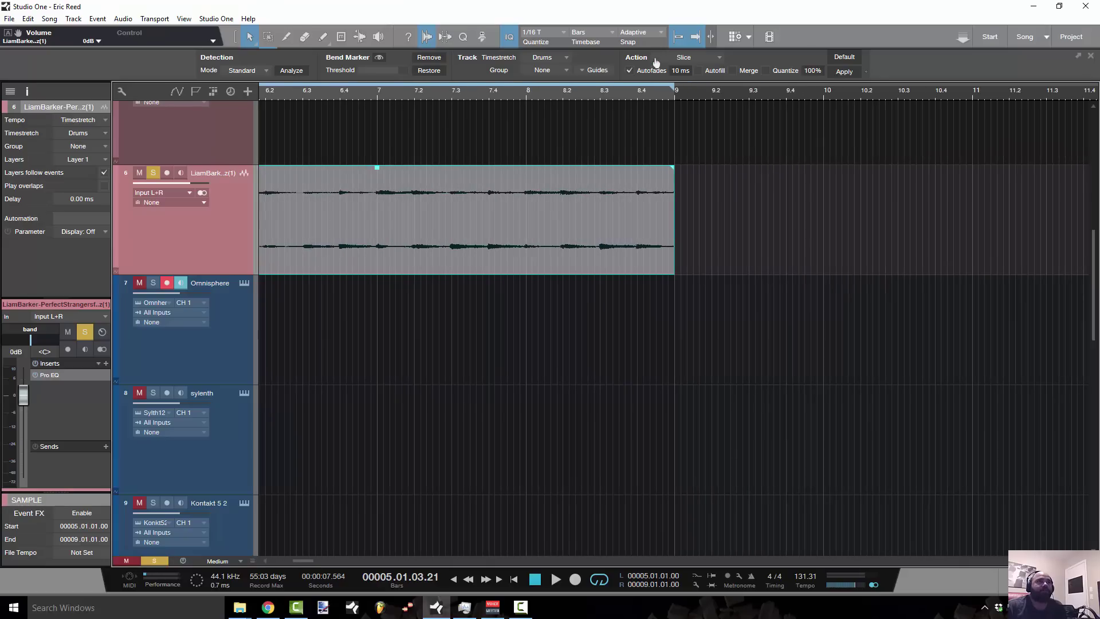
pyautogui.moveTo(401, 100); pyautogui.dragTo(336, 98)
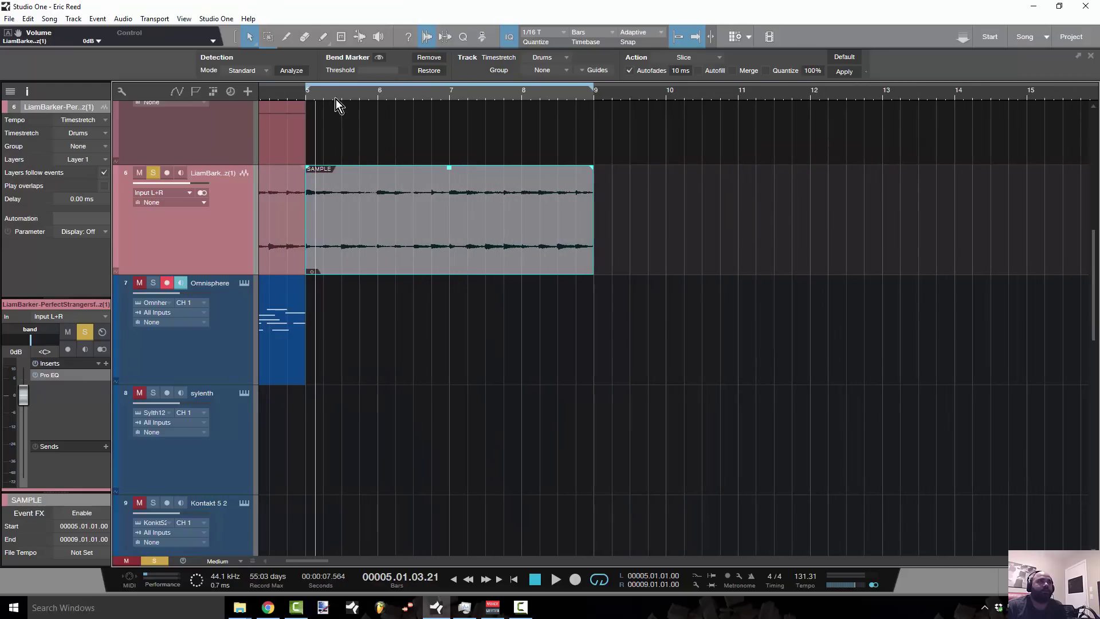
pyautogui.click(307, 100)
pyautogui.press('space')
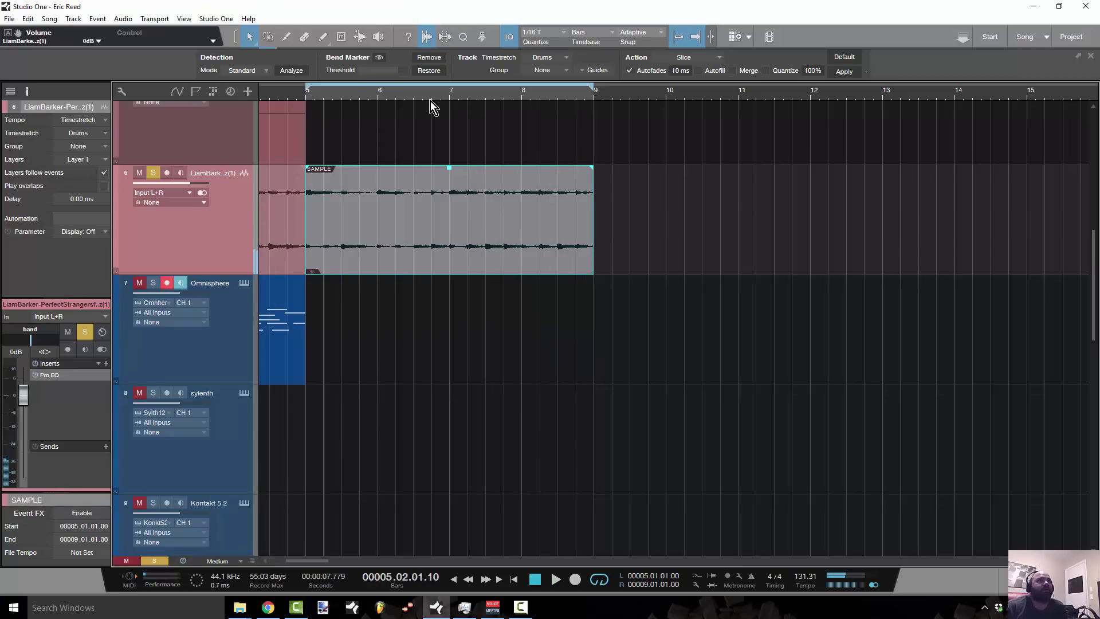
# Analyze the sample event in the Audio Bend panel to place bend markers at its transients
pyautogui.click(428, 40)
pyautogui.click(427, 39)
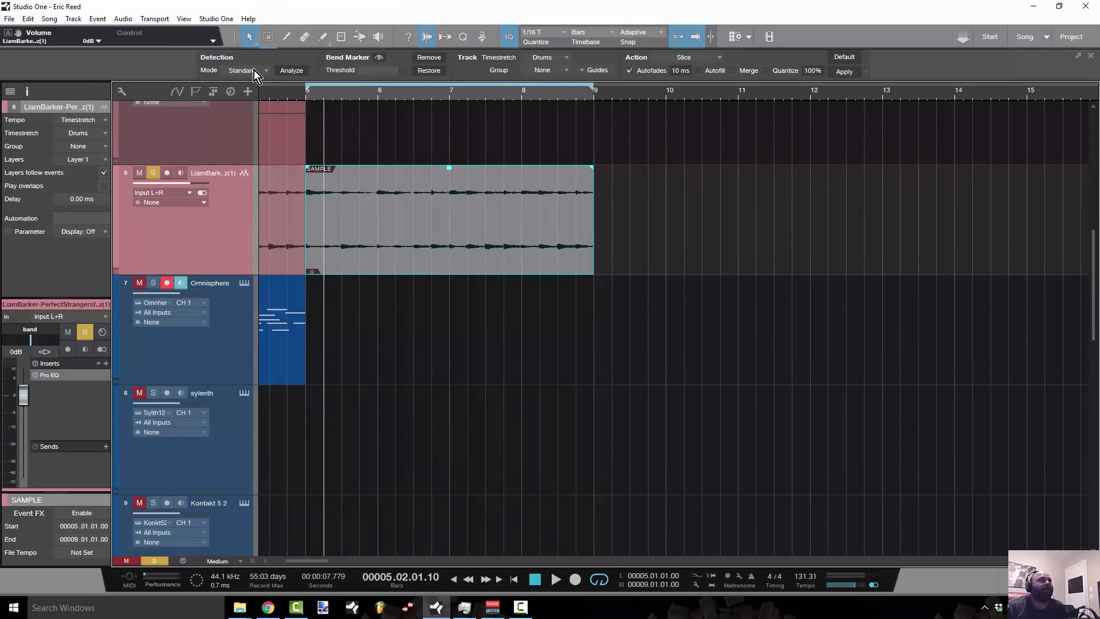
pyautogui.click(288, 70)
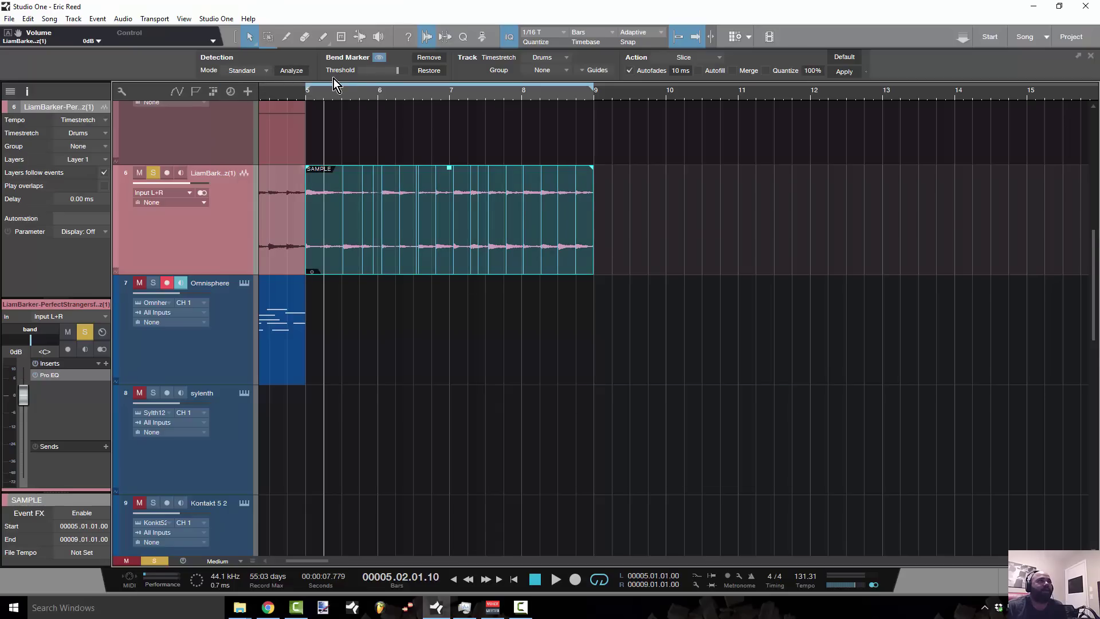
pyautogui.moveTo(337, 94); pyautogui.dragTo(425, 124)
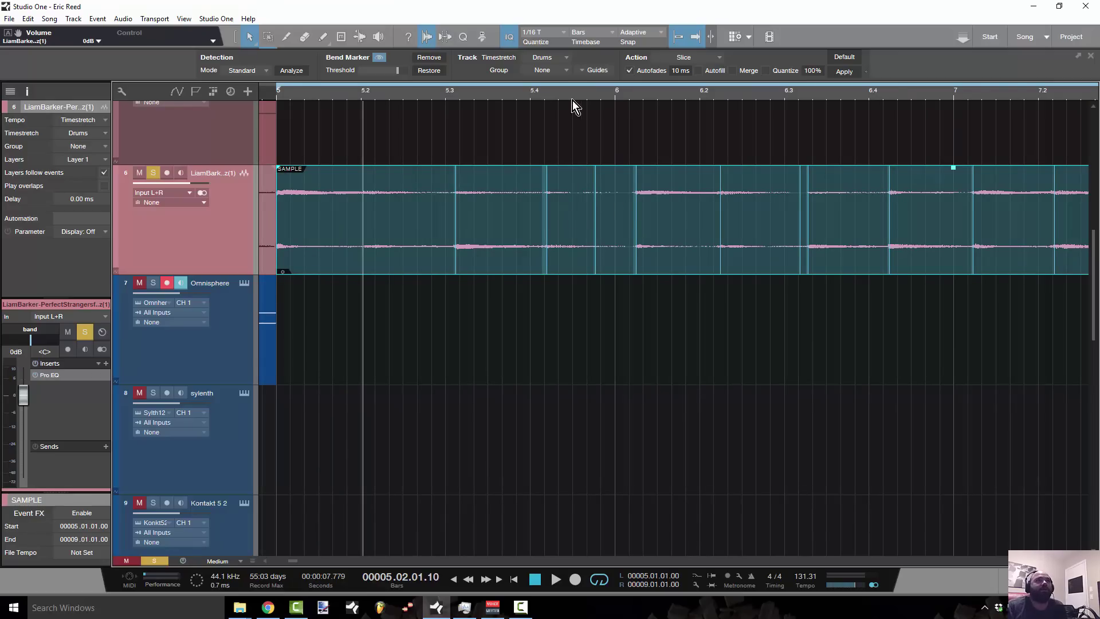
# Boost the sample event's gain by +9 dB and enlarge the track height to Large
pyautogui.moveTo(568, 99); pyautogui.dragTo(544, 89)
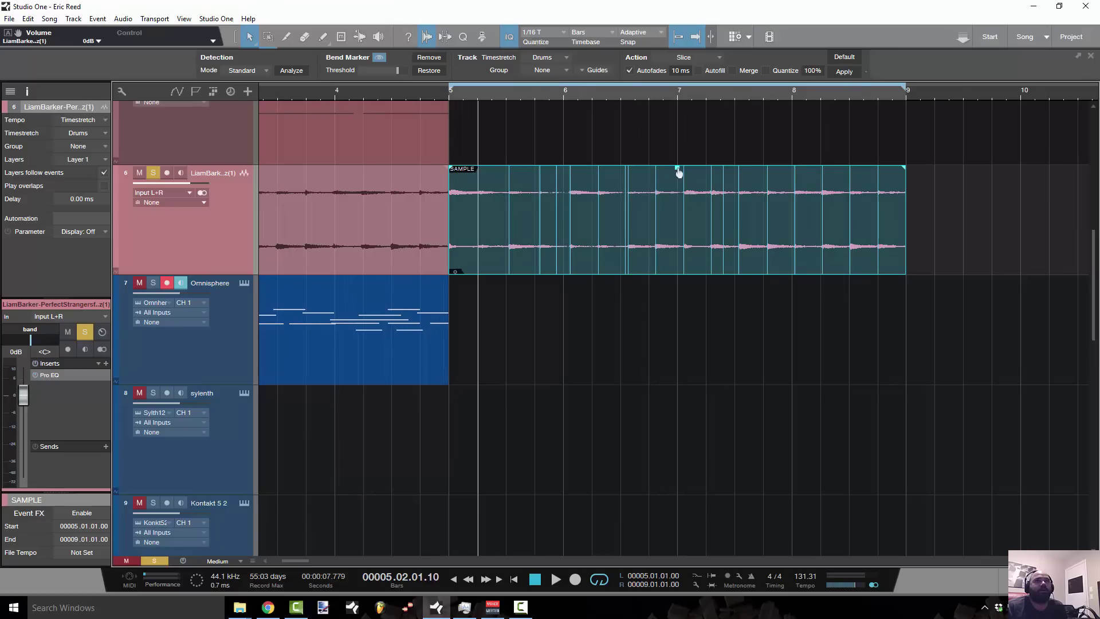
pyautogui.moveTo(677, 172); pyautogui.dragTo(679, 135)
pyautogui.hotkey('shift', 'e')
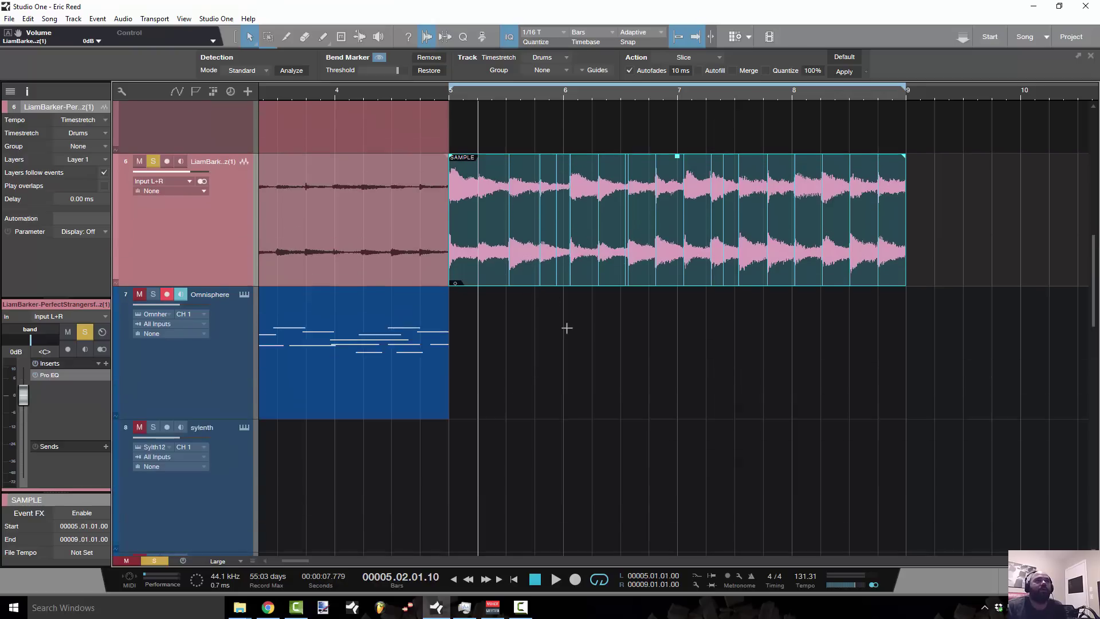
pyautogui.scroll(4, 525, 93)
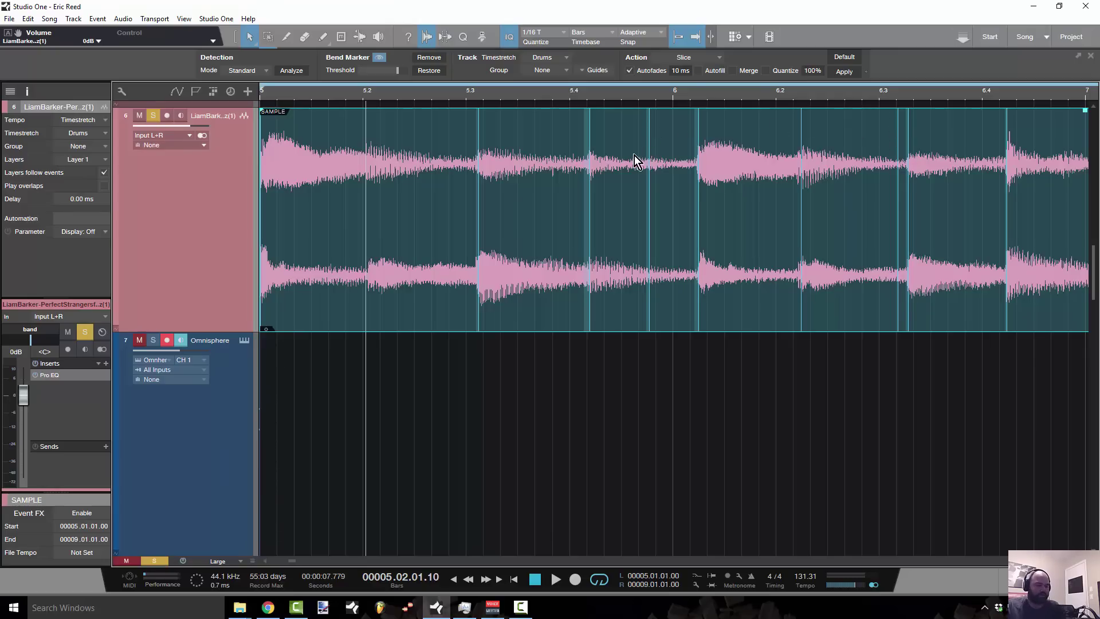
pyautogui.press('7')
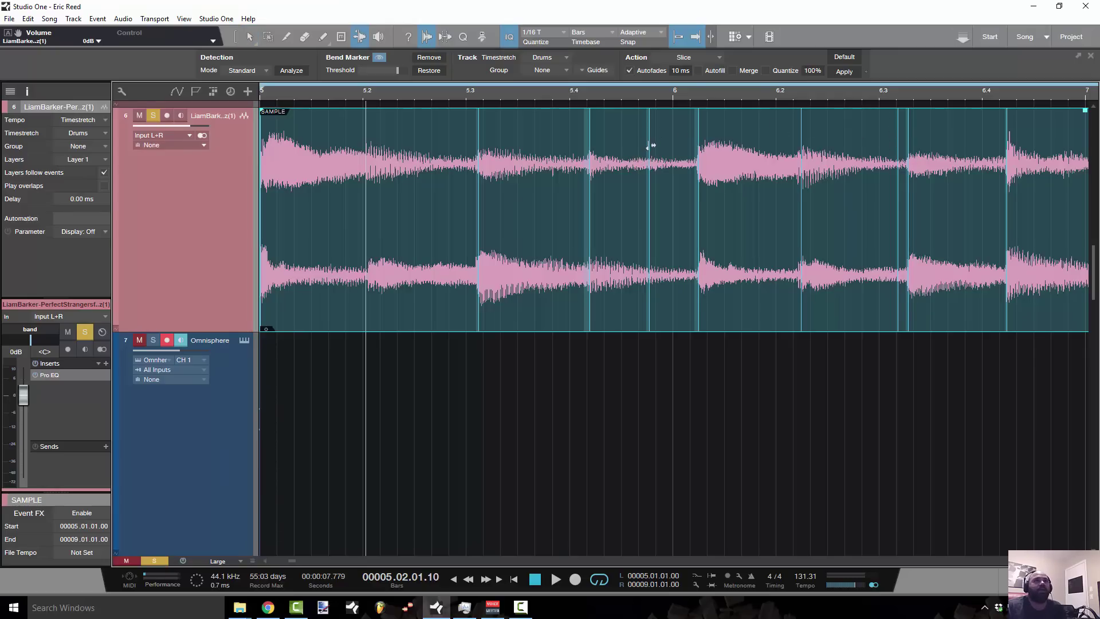
pyautogui.click(649, 145)
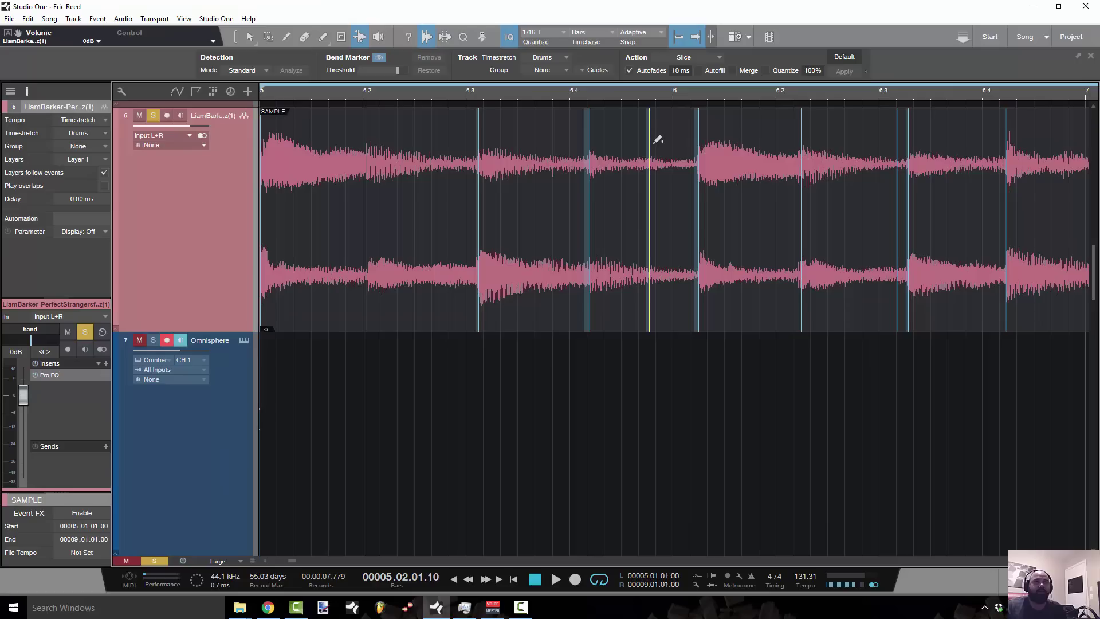
pyautogui.press('Delete')
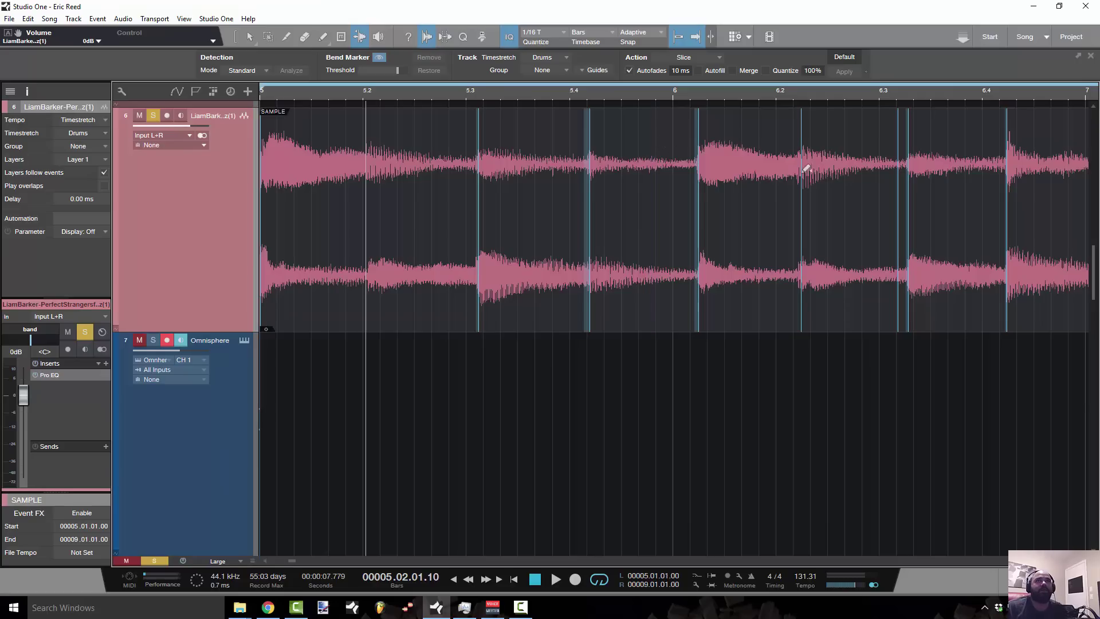
pyautogui.click(898, 140)
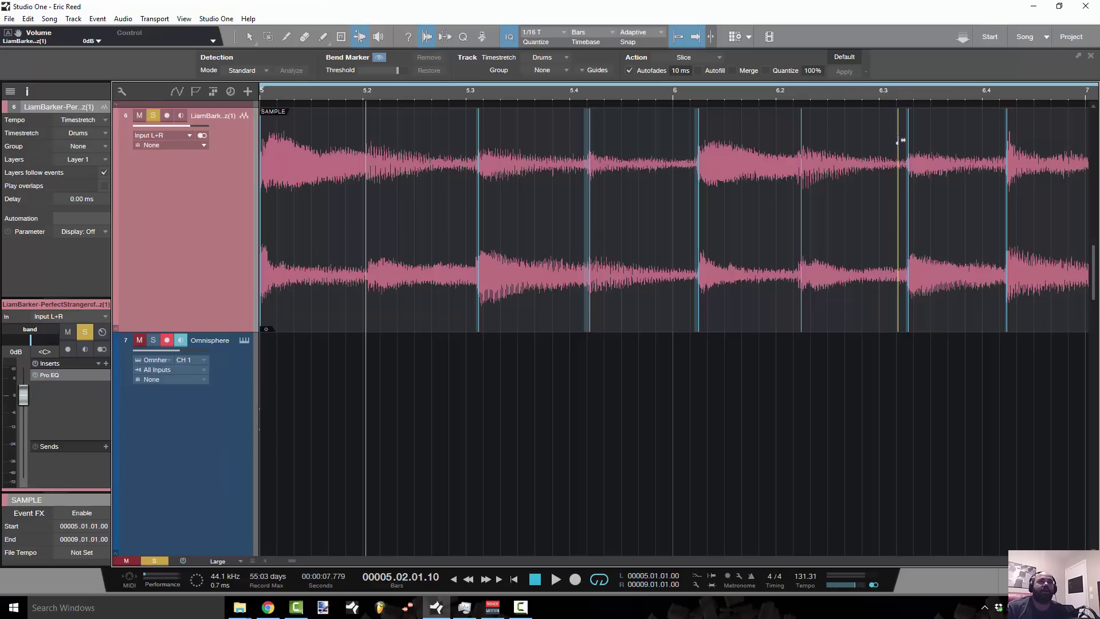
pyautogui.press('Delete')
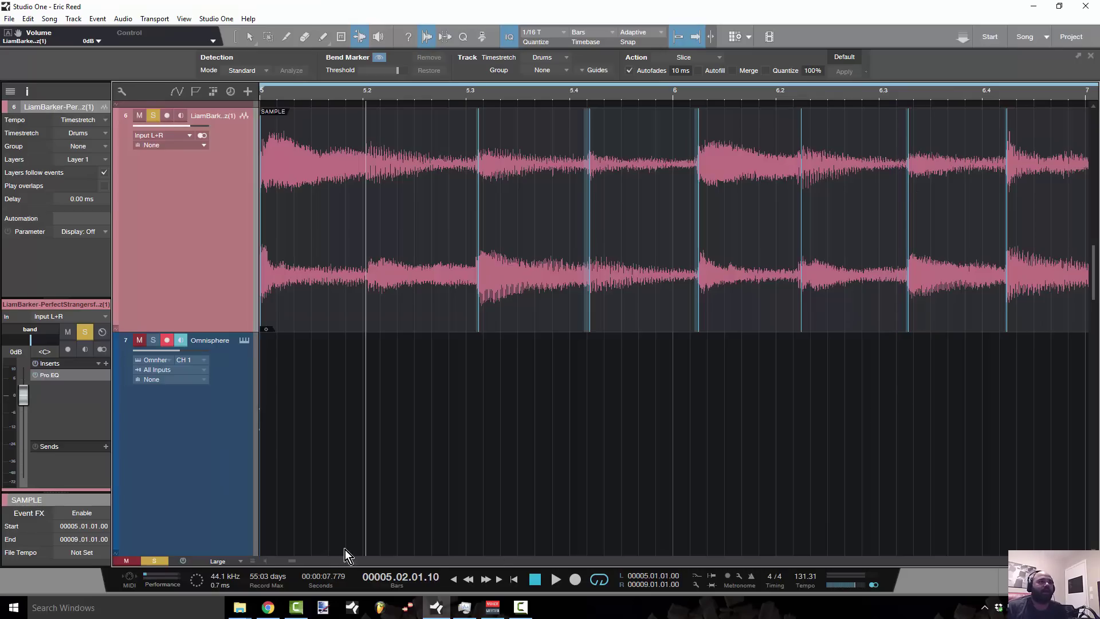
pyautogui.hscroll(4, 294, 561)
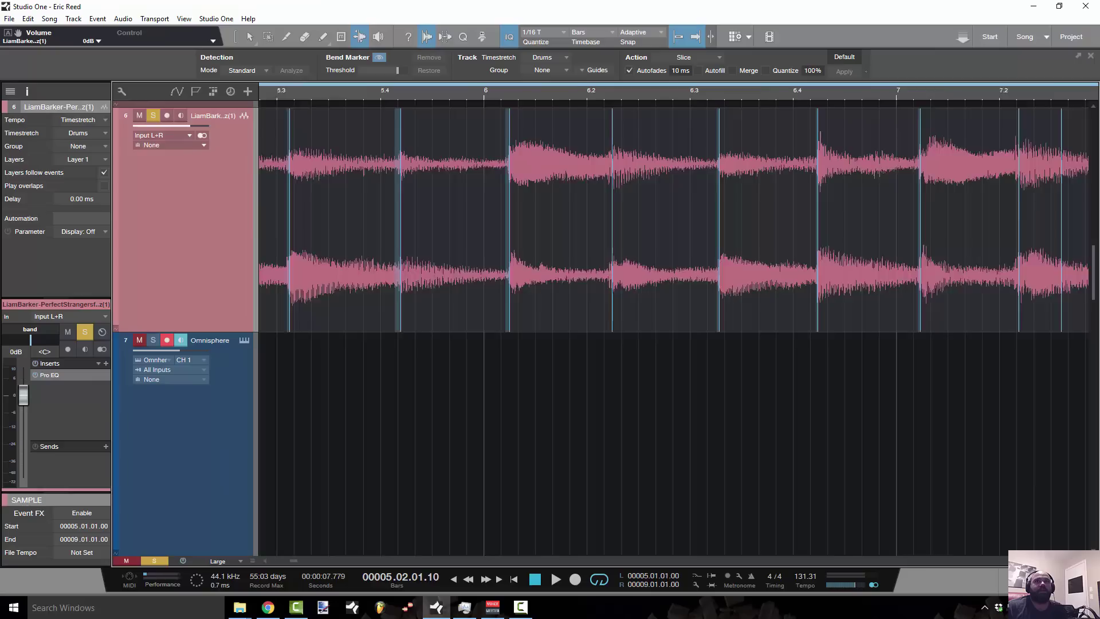
pyautogui.hscroll(3, 294, 561)
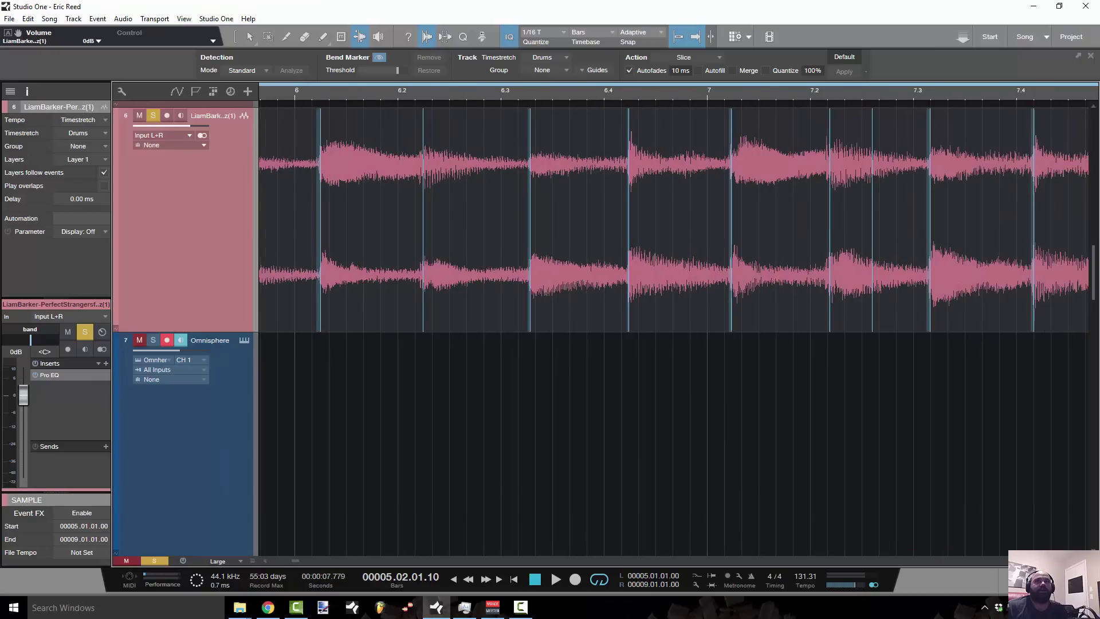
pyautogui.click(872, 217)
pyautogui.hotkey('ctrl', 'z')
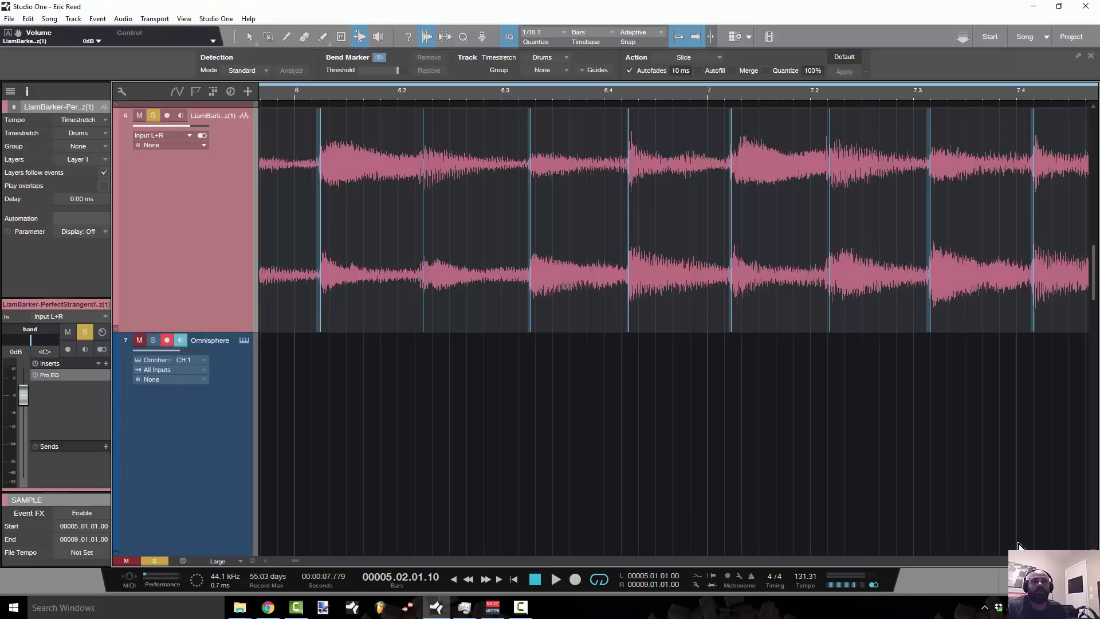
pyautogui.hscroll(10, 674, 321)
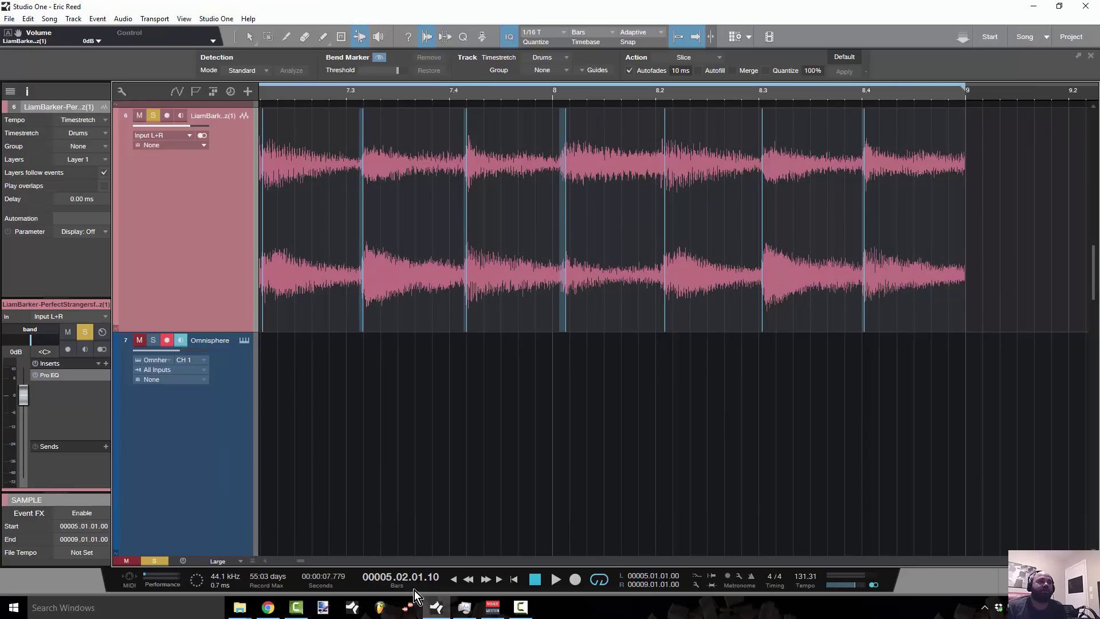
# Set the quantize grid to 1/4 and change the Bend Marker Action from Slice to Quantize
pyautogui.click(560, 33)
pyautogui.click(576, 53)
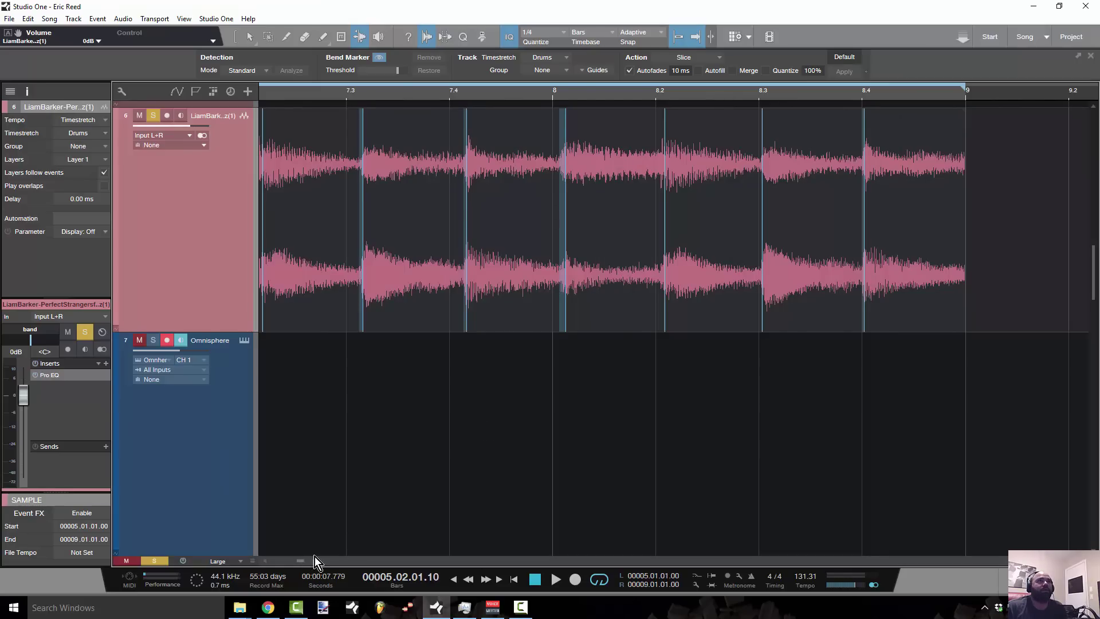
pyautogui.click(719, 57)
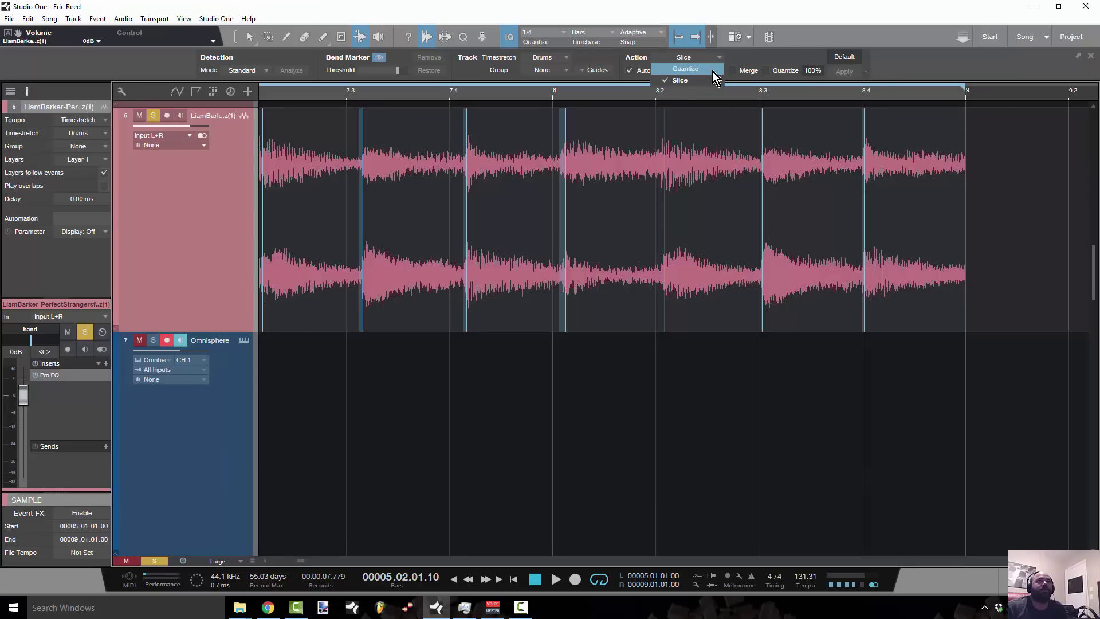
pyautogui.click(713, 71)
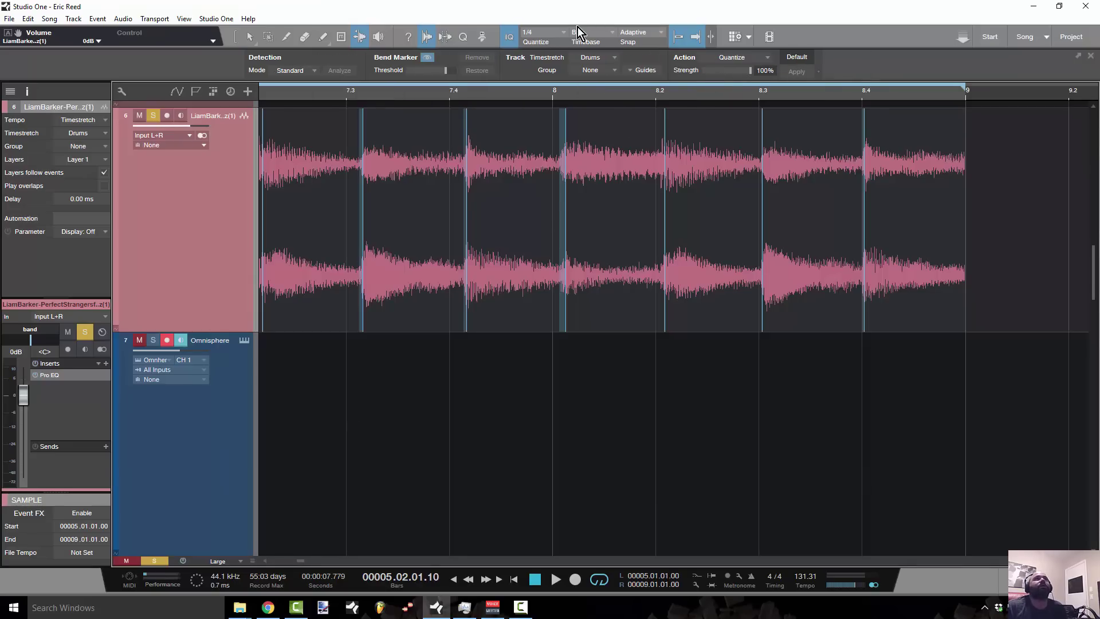
pyautogui.click(612, 56)
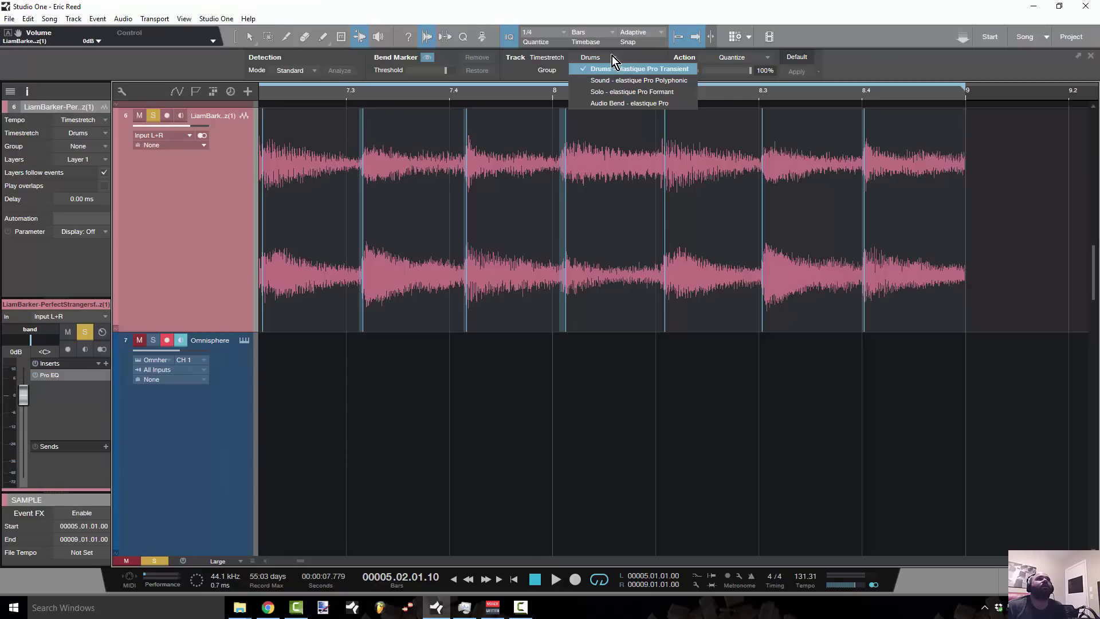
# Switch the timestretch mode from Drums to Sound – elastique Pro Polyphonic and frame the sample
pyautogui.click(676, 80)
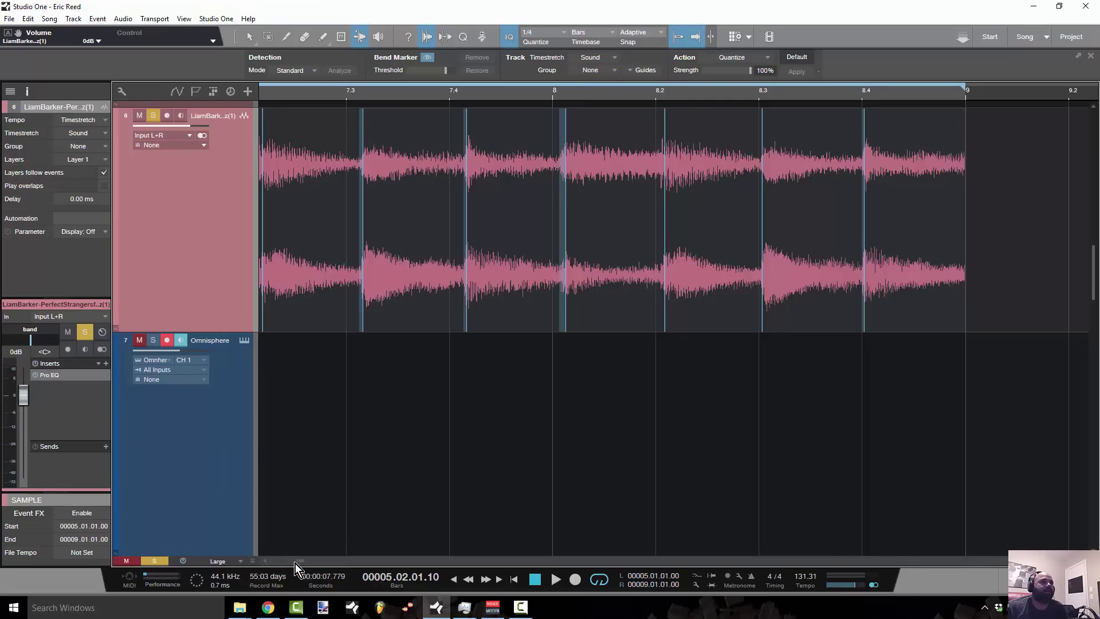
pyautogui.moveTo(295, 563); pyautogui.dragTo(292, 564)
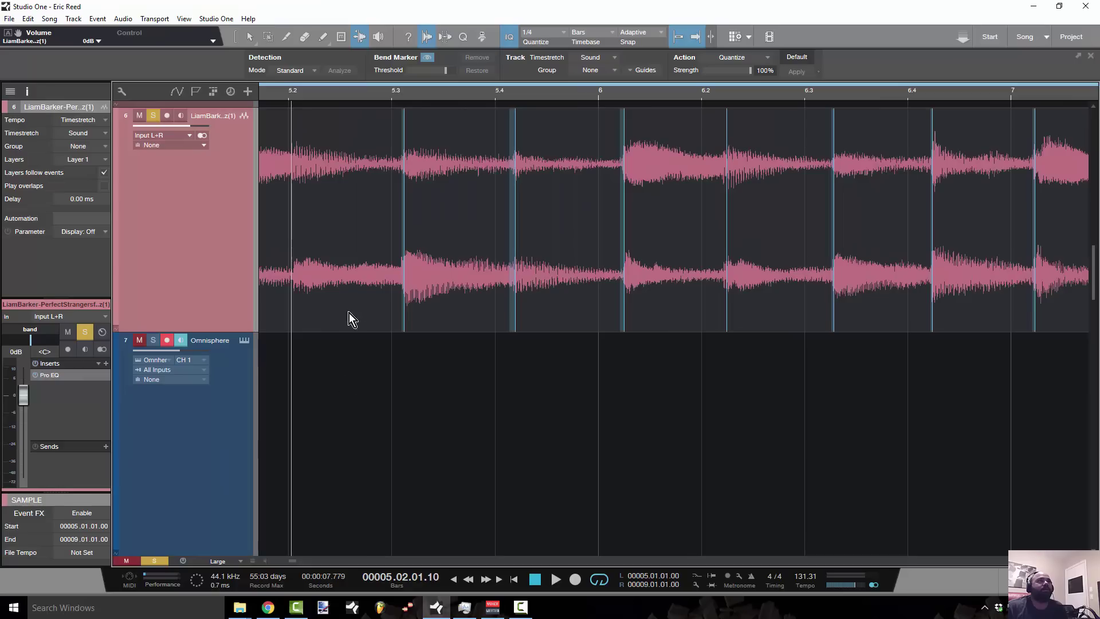
pyautogui.press('w')
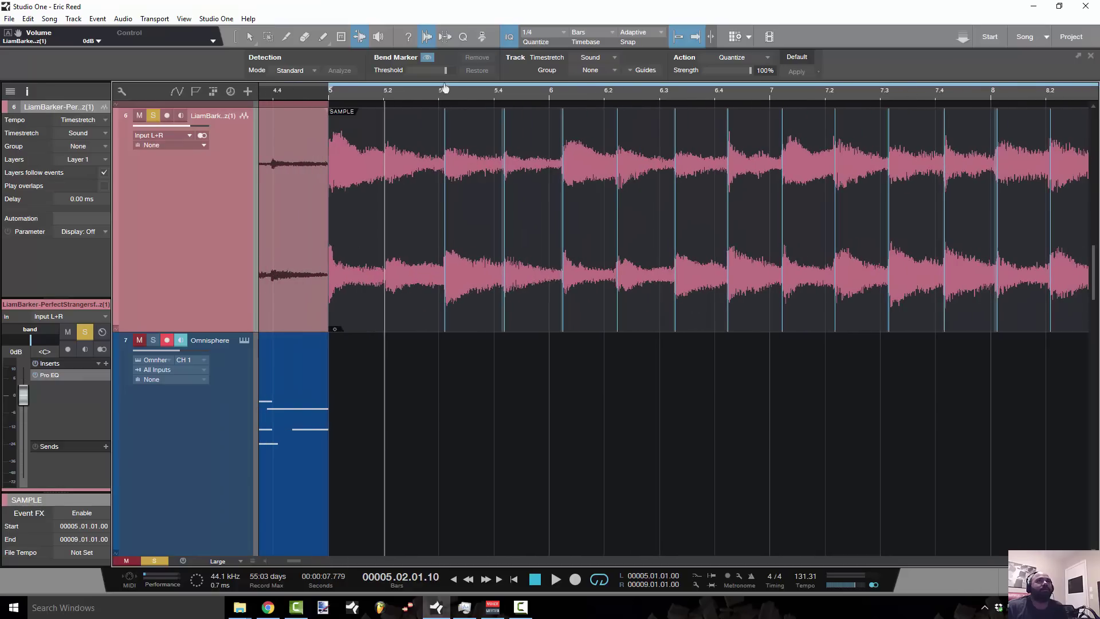
pyautogui.click(459, 96)
pyautogui.moveTo(491, 91); pyautogui.dragTo(466, 92)
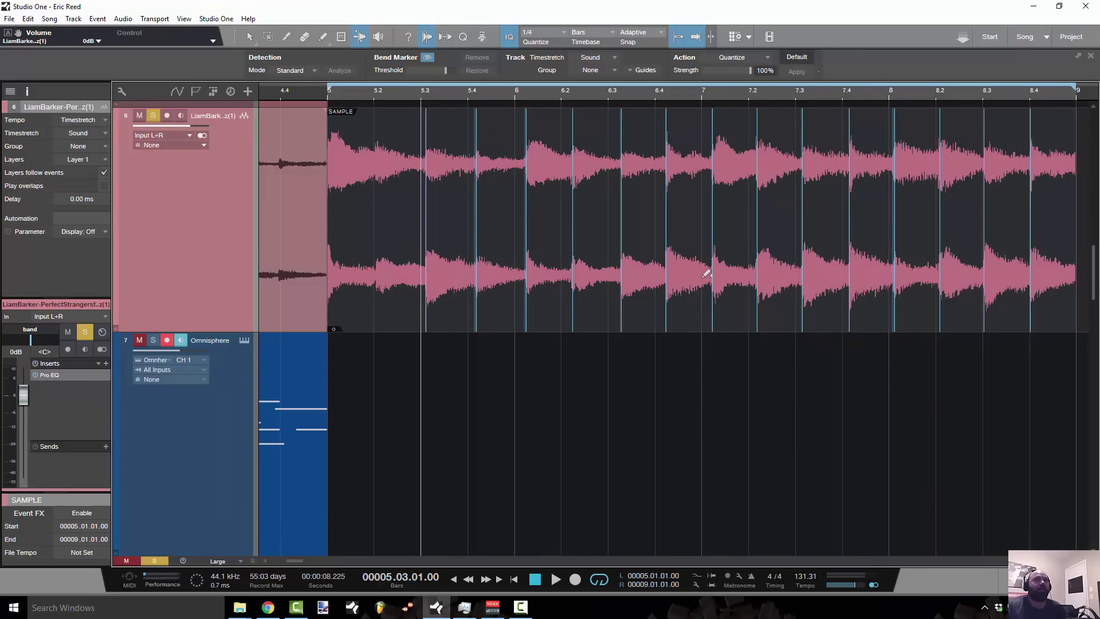
# Switch to the Arrow tool and select the piano sample event
pyautogui.click(638, 97)
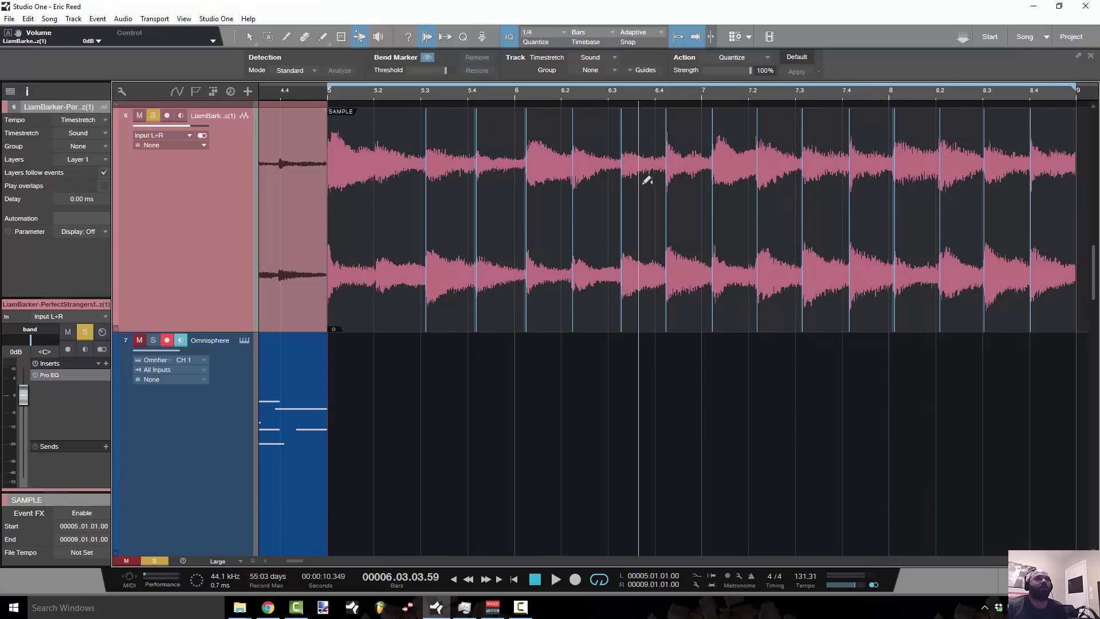
pyautogui.press('1')
pyautogui.click(654, 208)
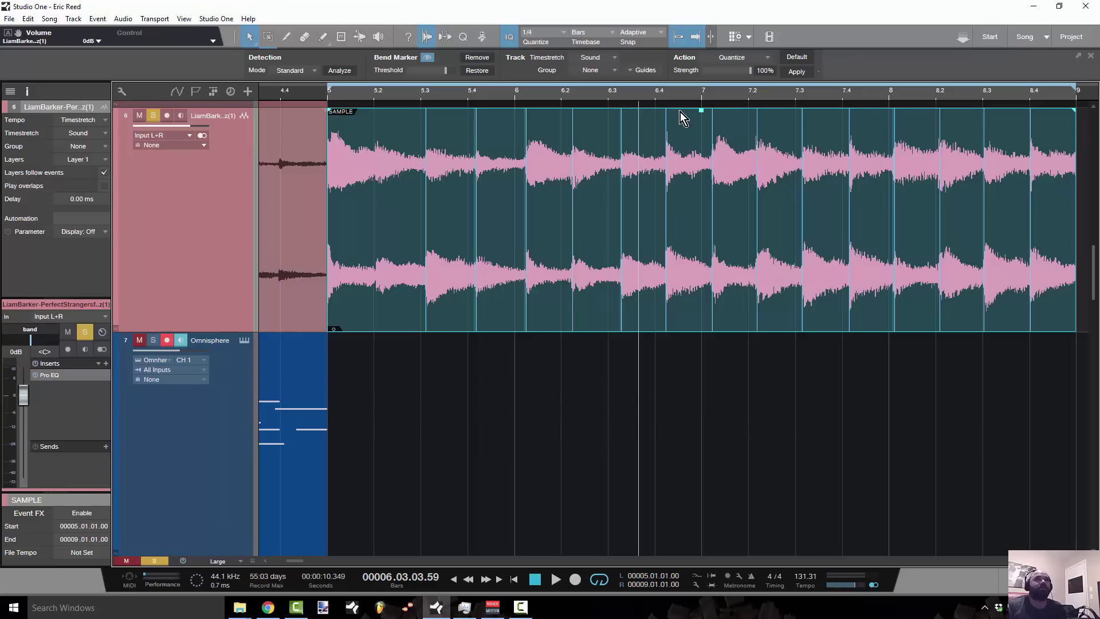
# Apply the quantize to the sample's bend markers and frame the whole event
pyautogui.click(796, 71)
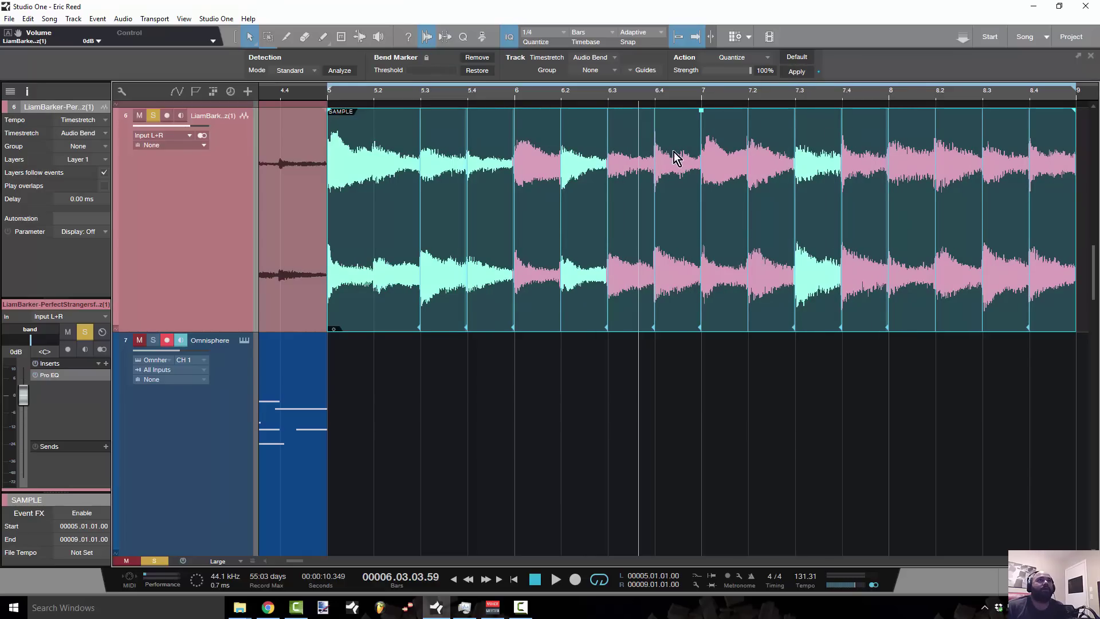
pyautogui.moveTo(723, 103); pyautogui.dragTo(561, 95)
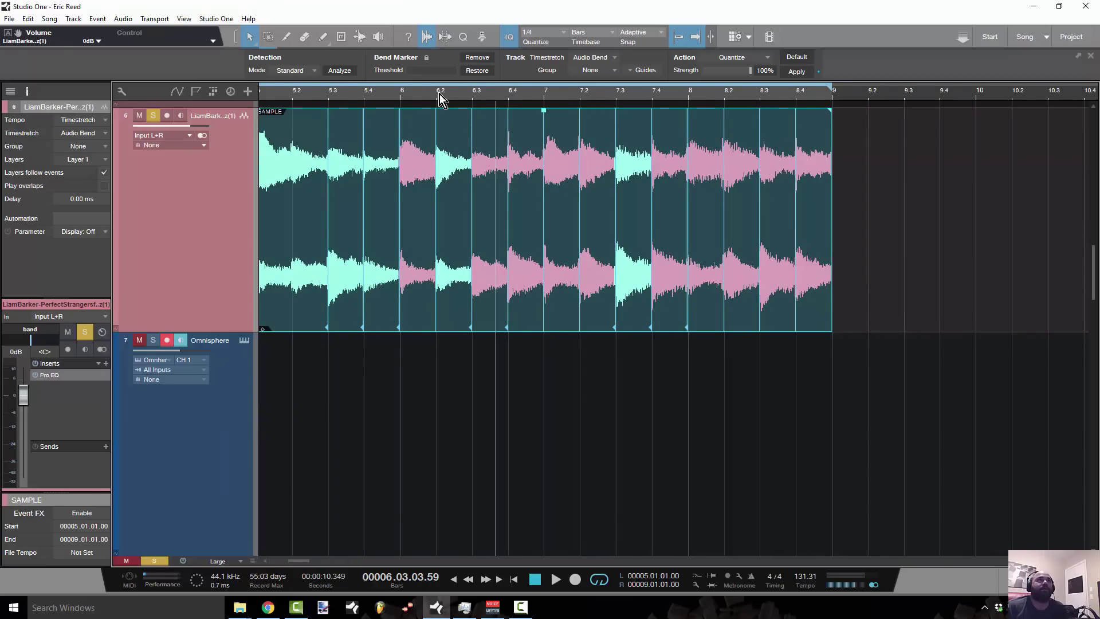
pyautogui.moveTo(439, 94); pyautogui.dragTo(478, 98)
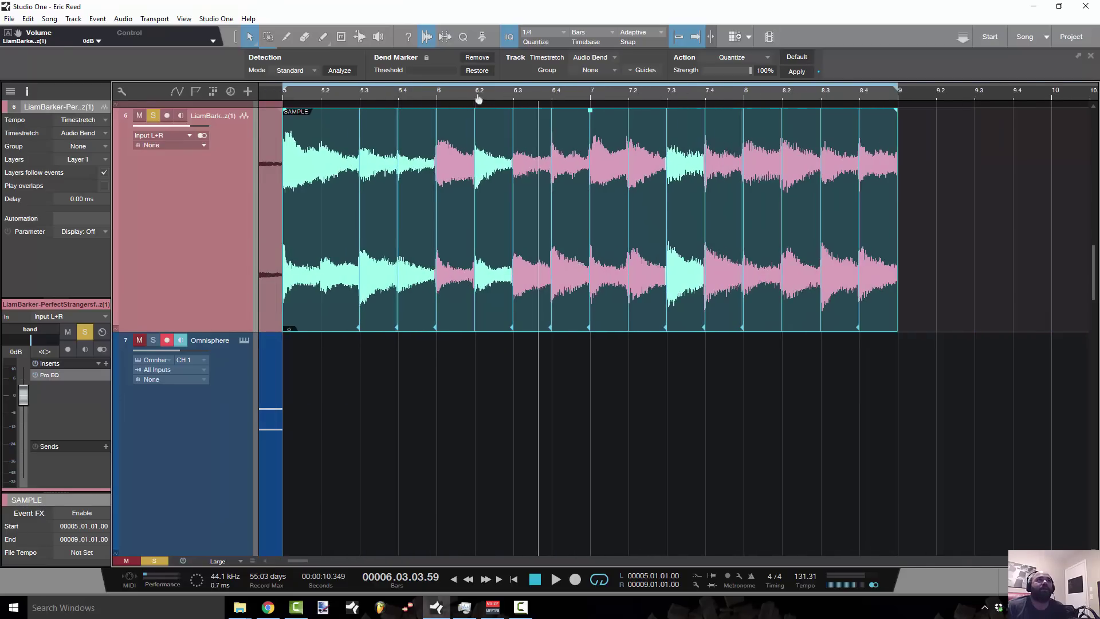
# Play the quantized sample from bar 5 with the metronome turned on
pyautogui.click(284, 100)
pyautogui.press('space')
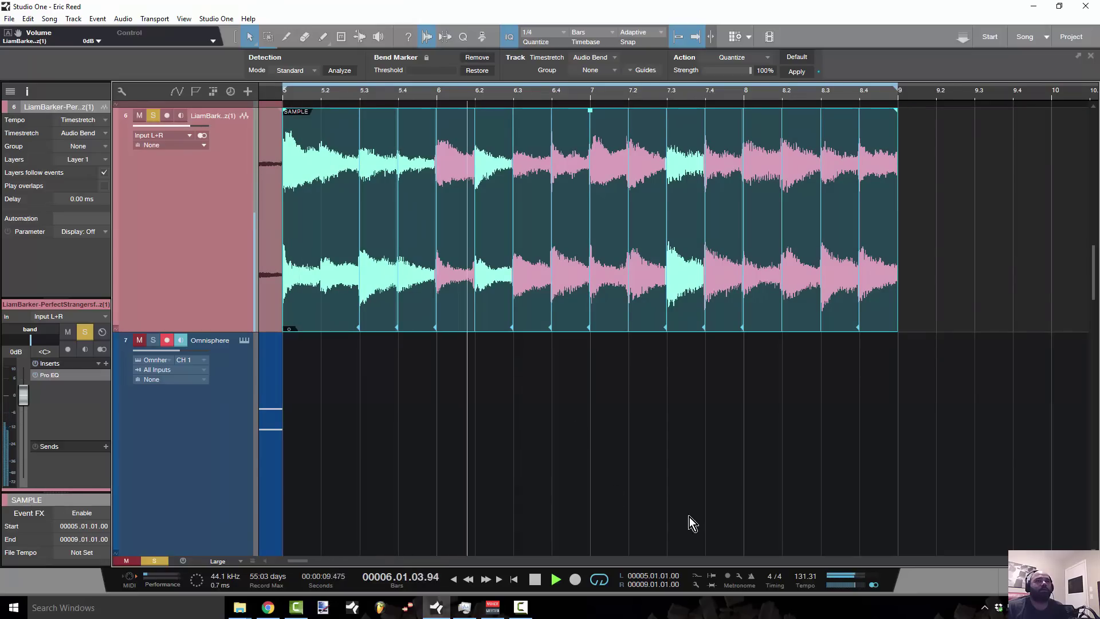
pyautogui.click(752, 577)
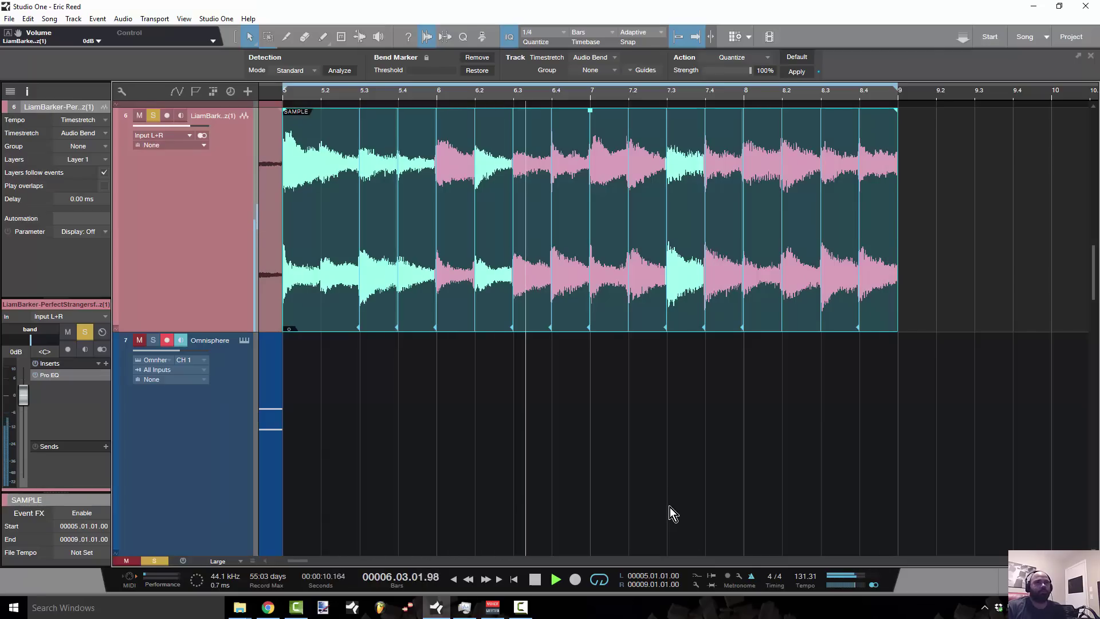
pyautogui.press('space')
# Undo the quantize and listen to the sample's original, unquantized timing
pyautogui.hotkey('ctrl', 'z')
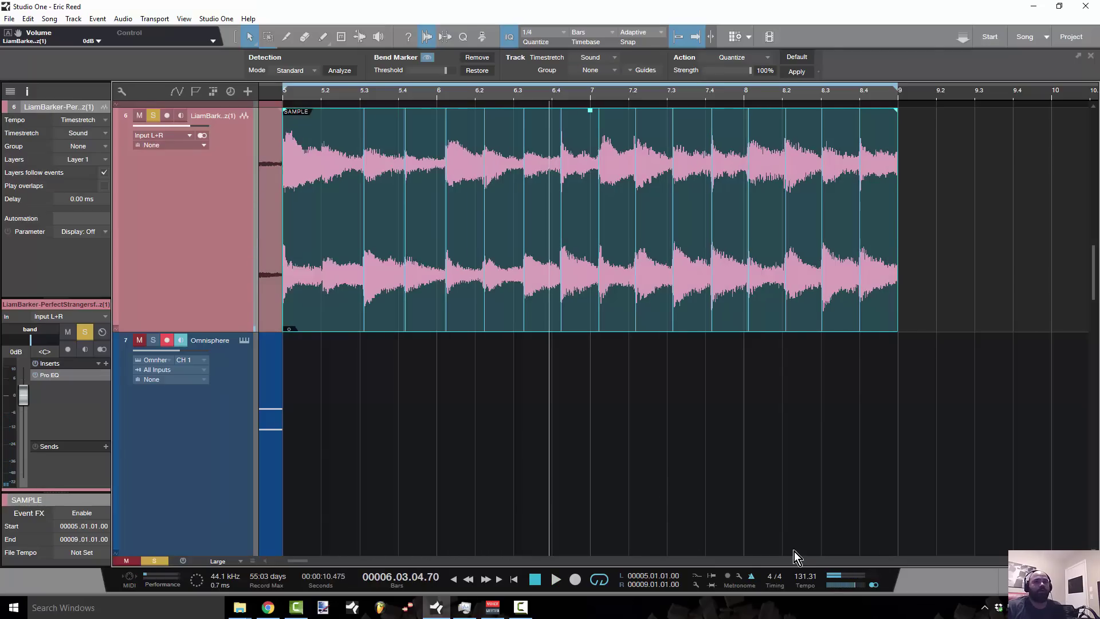
pyautogui.press('space')
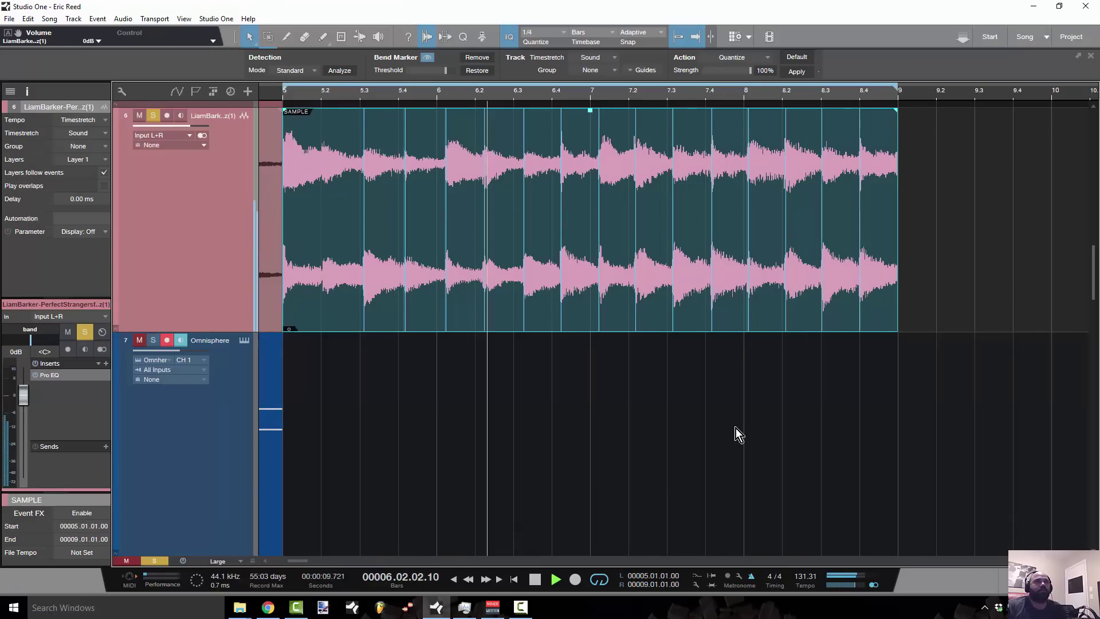
pyautogui.press('space')
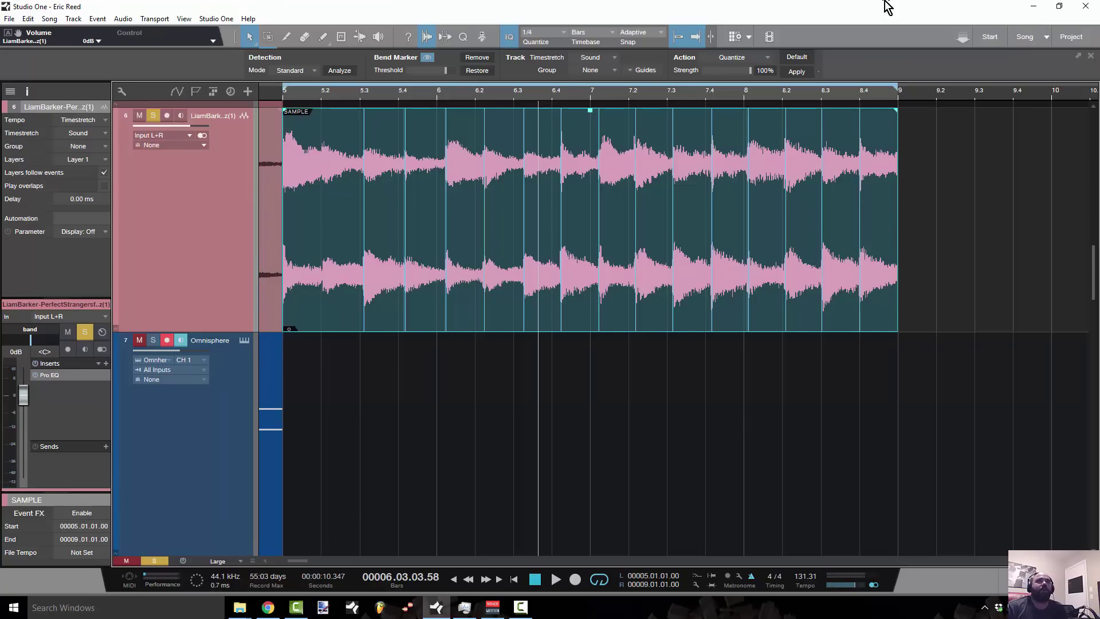
pyautogui.click(794, 74)
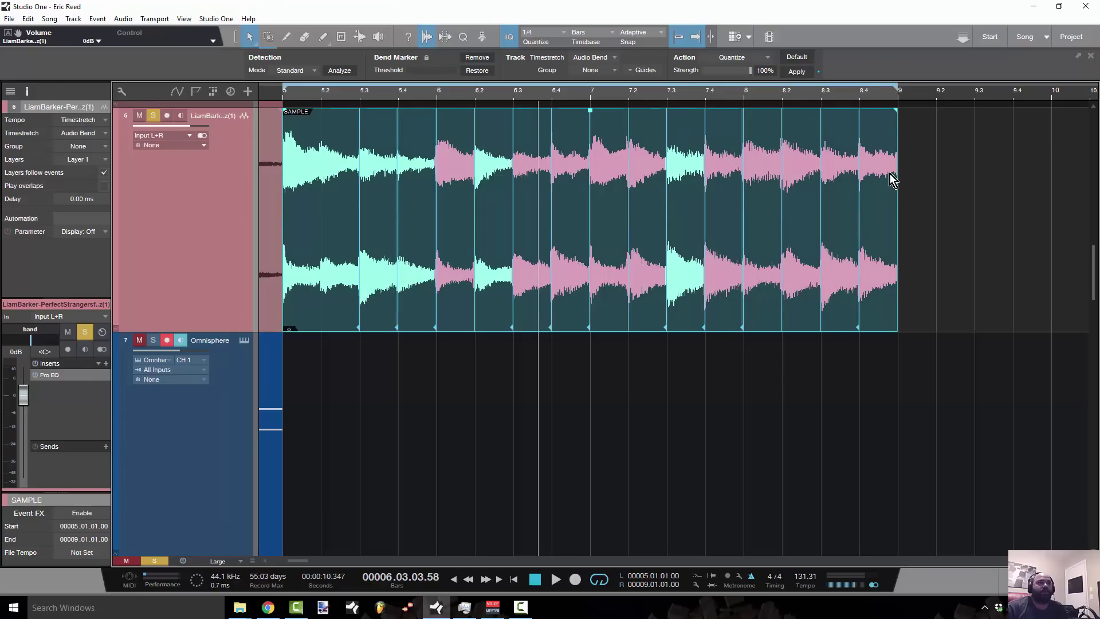
pyautogui.click(283, 98)
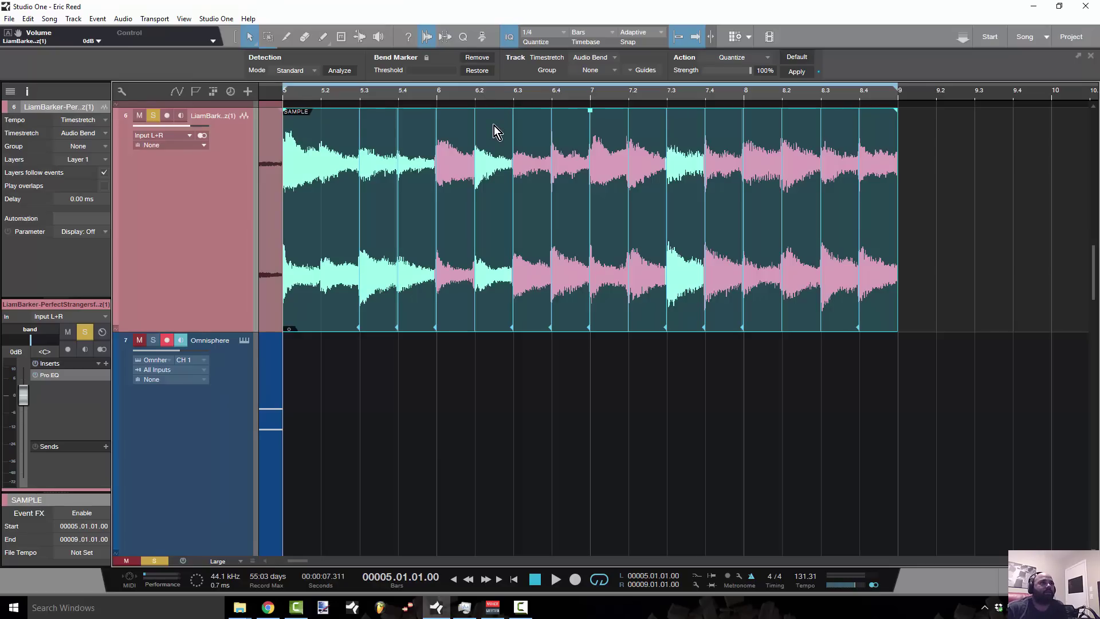
pyautogui.press('space')
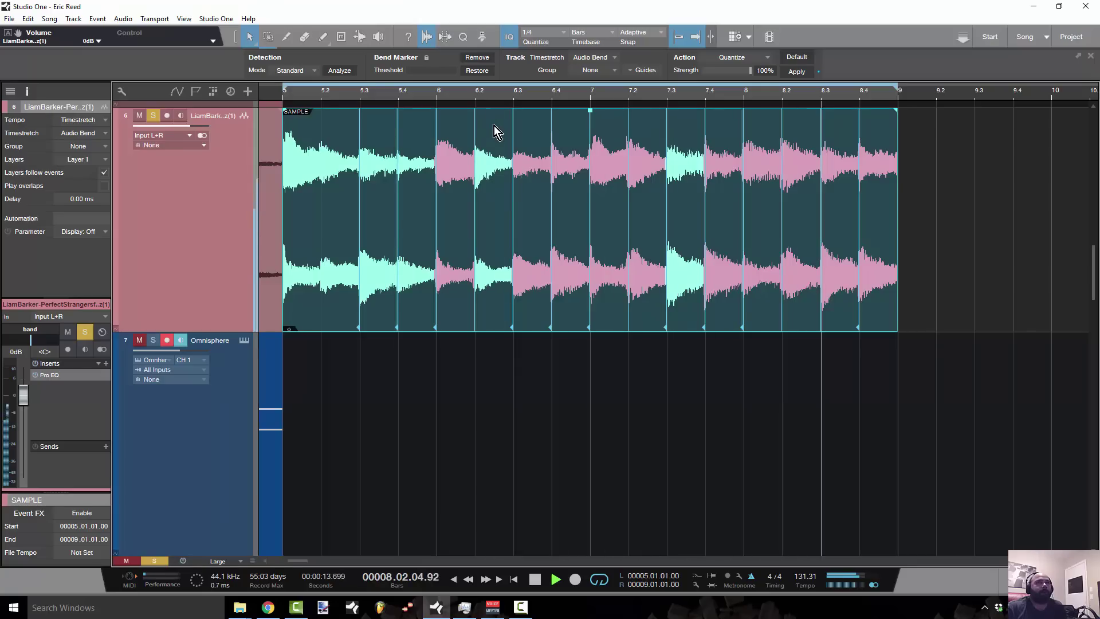
pyautogui.press('space')
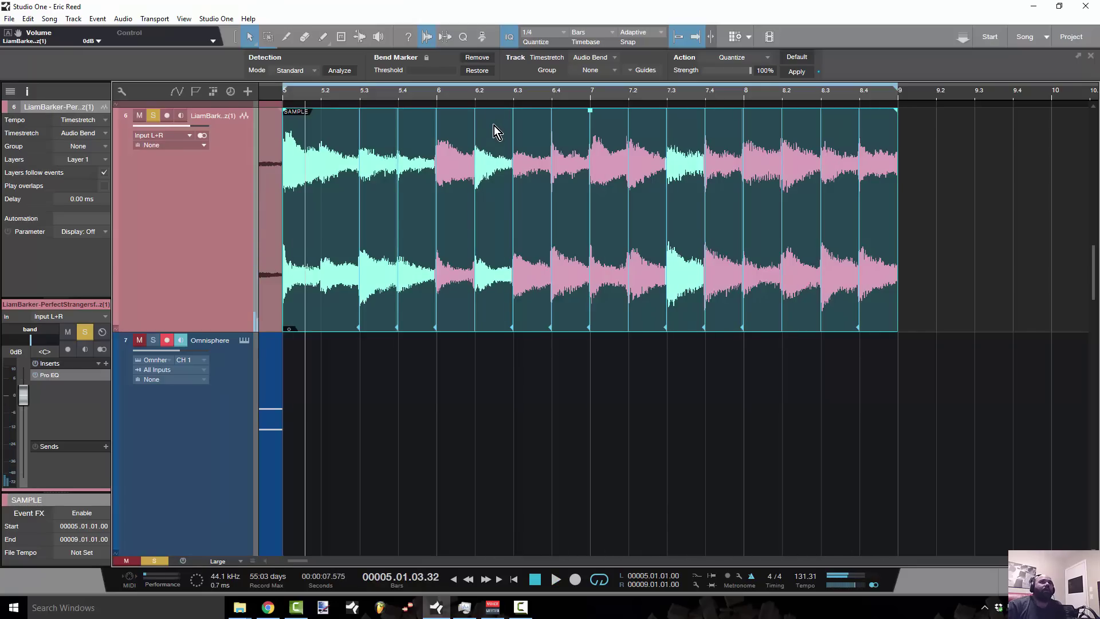
# Deselect the sample event and switch to the Bend tool to view its grid-snapped markers
pyautogui.moveTo(1022, 343)
pyautogui.mouseDown()
pyautogui.moveTo(996, 411)
pyautogui.moveTo(387, 173)
pyautogui.moveTo(325, 174)
pyautogui.mouseUp()
pyautogui.moveTo(325, 195); pyautogui.dragTo(856, 444)
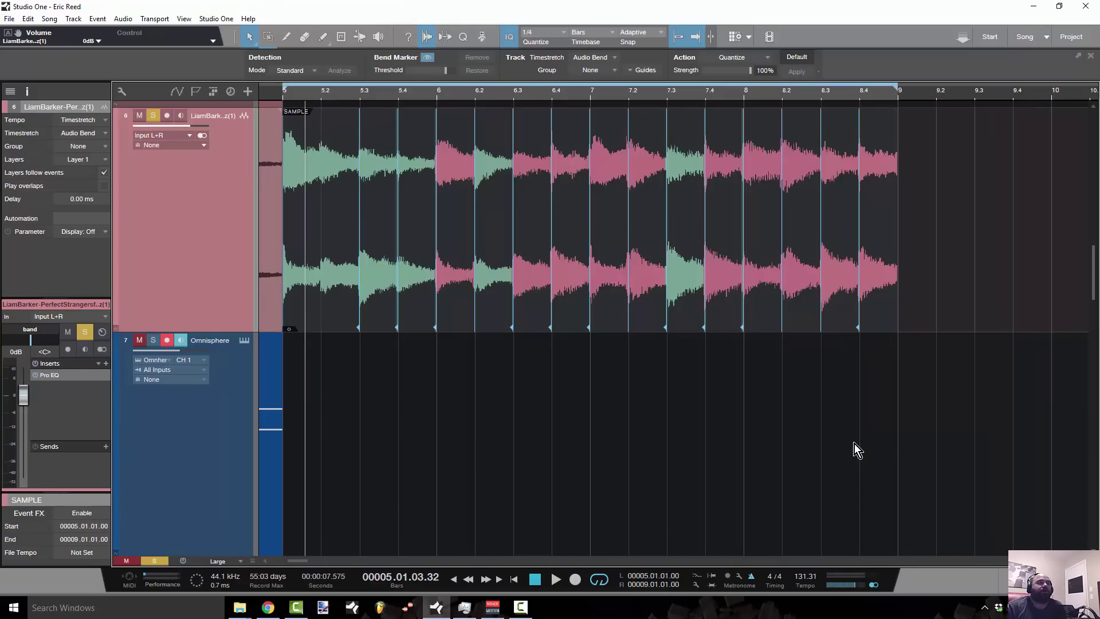
pyautogui.press('7')
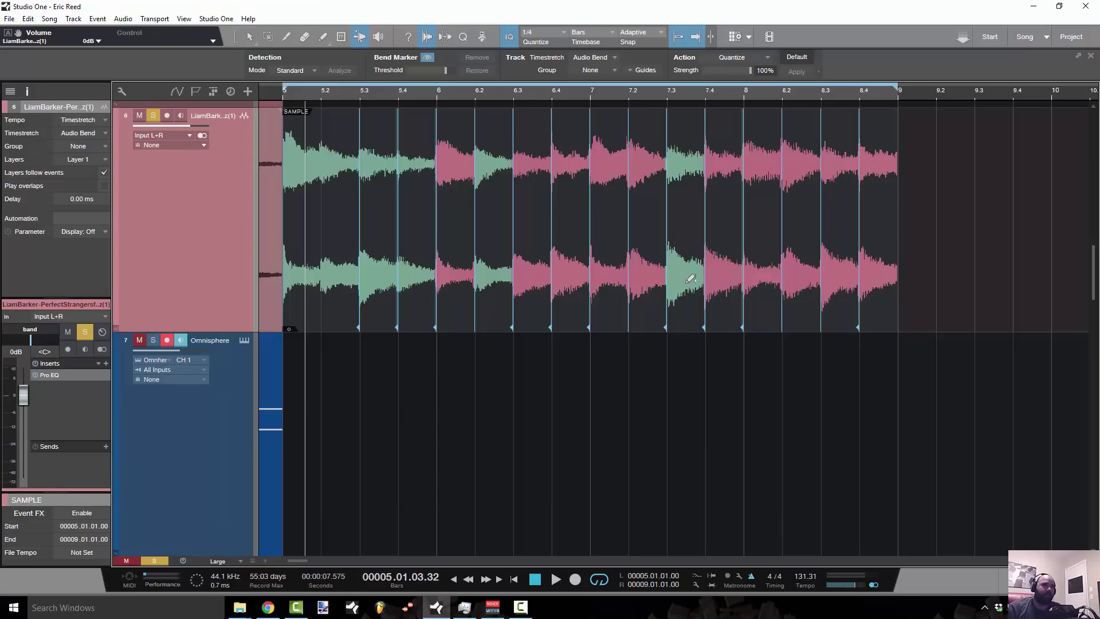
pyautogui.scroll(-1, 685, 286)
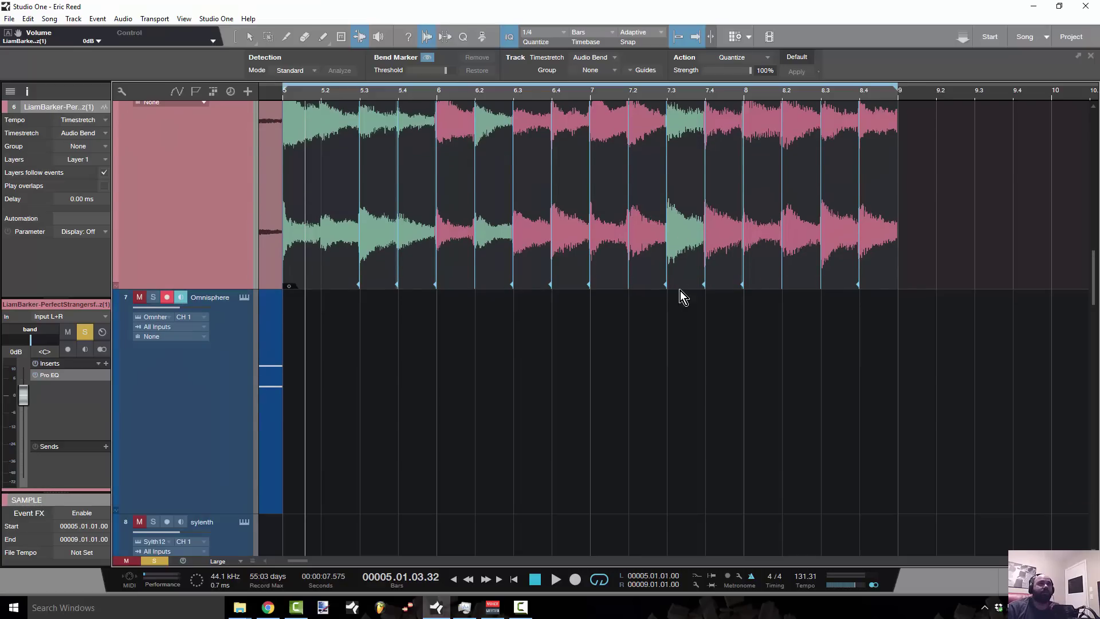
pyautogui.scroll(3, 682, 295)
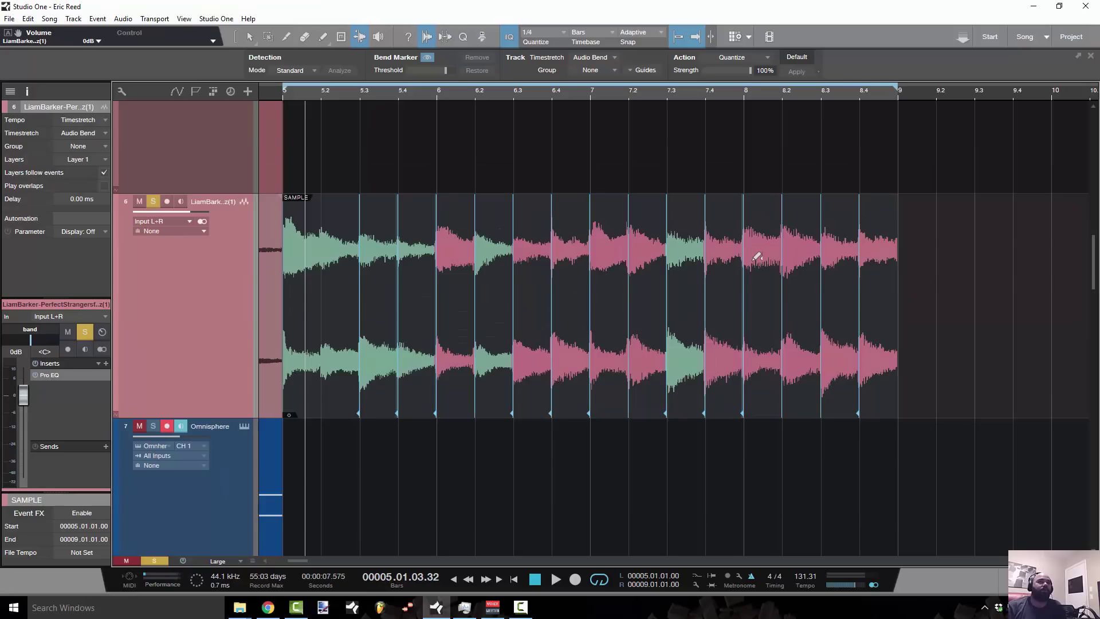